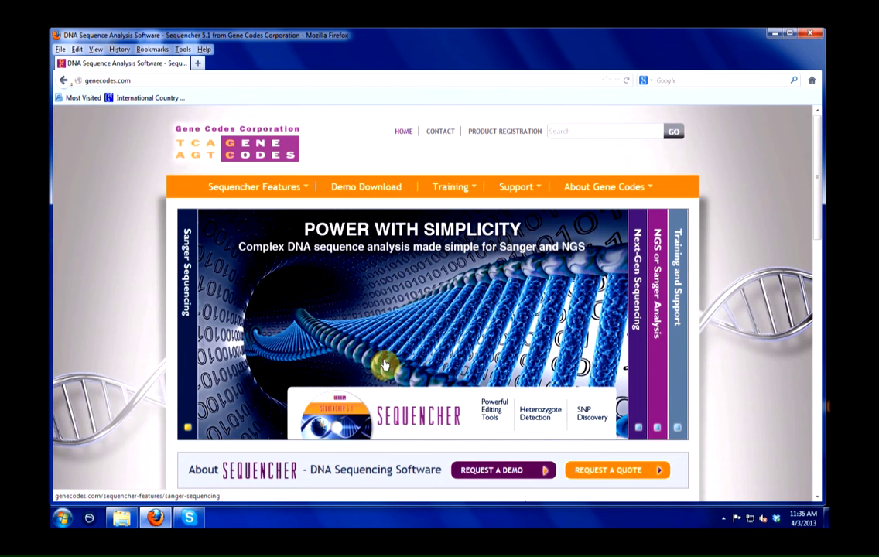
# - Go to genecodes.com's Next-Generation Sequencing Installer support page and scroll to the Windows installation steps
pyautogui.moveTo(516, 192)
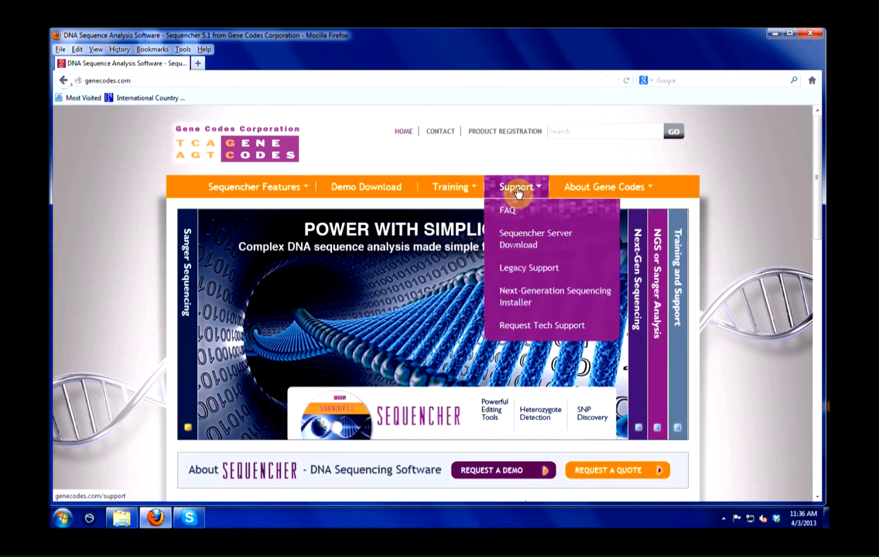
pyautogui.click(544, 299)
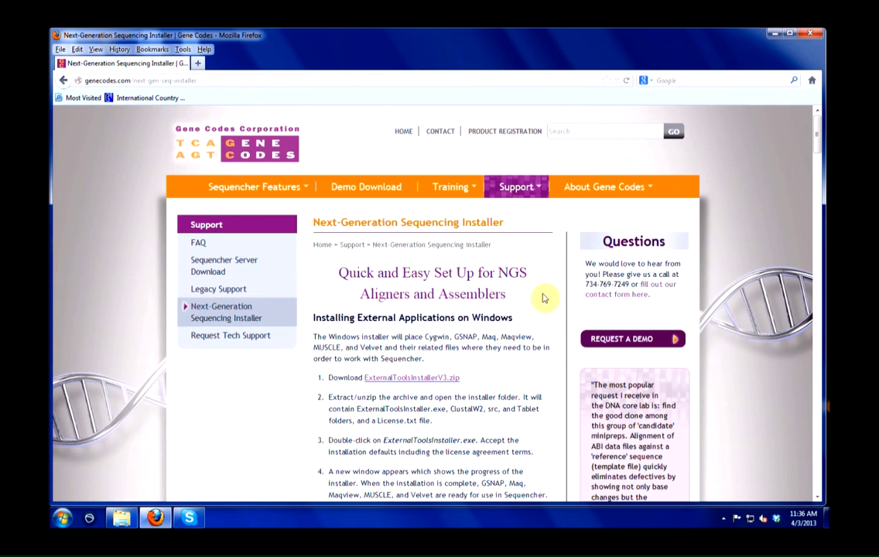
pyautogui.scroll(-1, 544, 299)
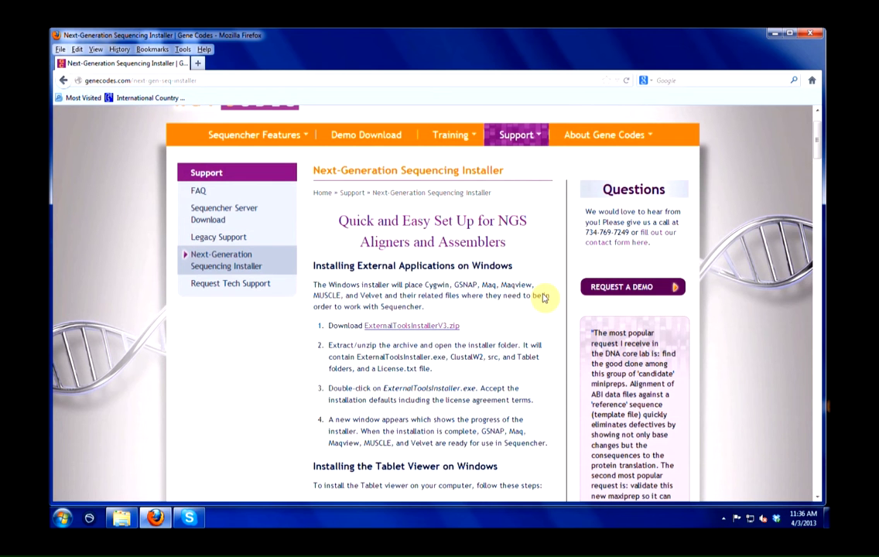
pyautogui.scroll(-2, 544, 297)
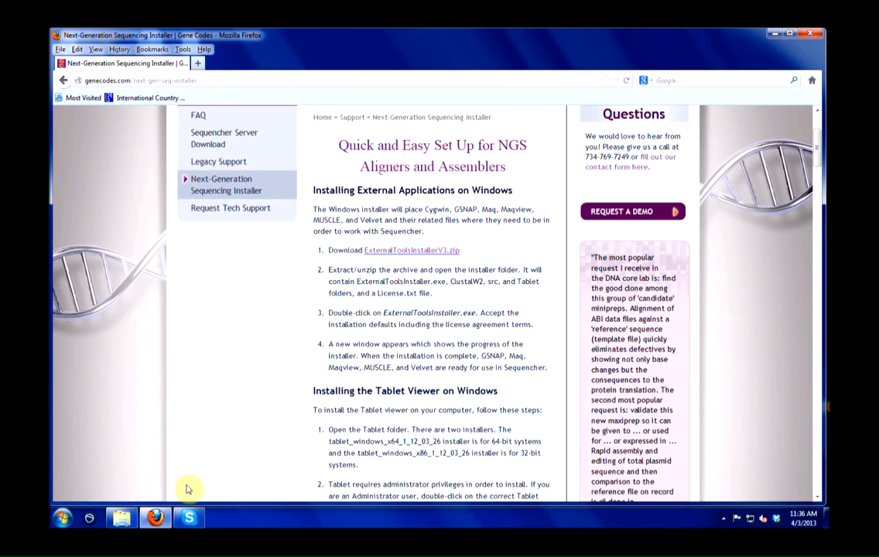
# - Extract the ExternalToolsInstallerV3 zip archive into the Downloads folder
pyautogui.click(121, 518)
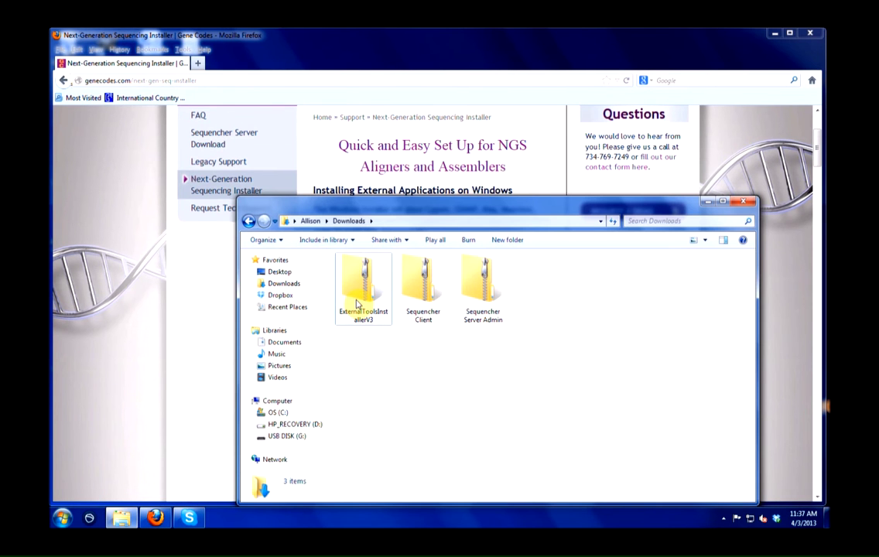
pyautogui.doubleClick(359, 302)
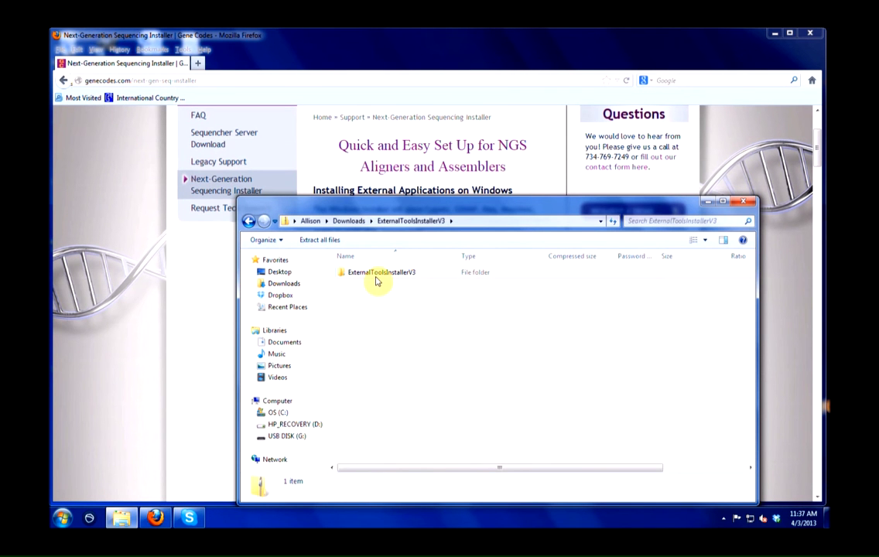
pyautogui.doubleClick(376, 275)
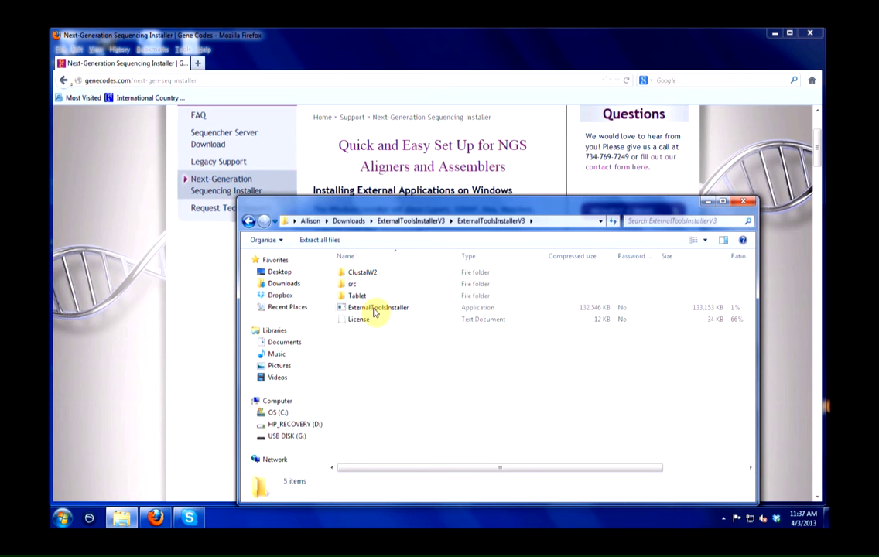
pyautogui.doubleClick(376, 309)
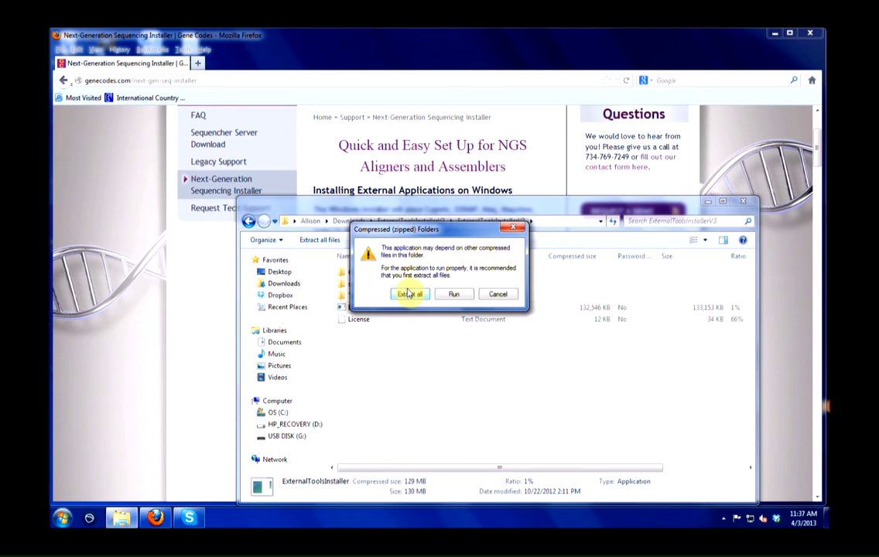
pyautogui.click(410, 295)
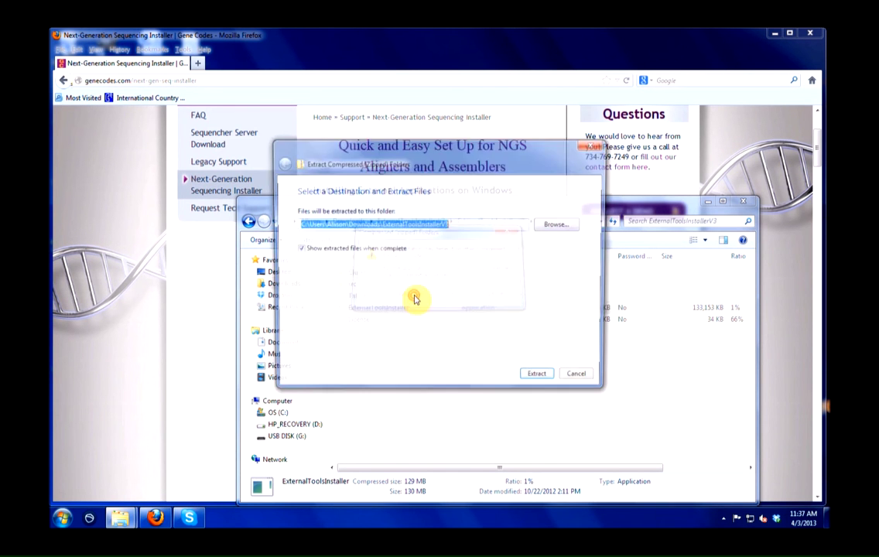
pyautogui.click(542, 381)
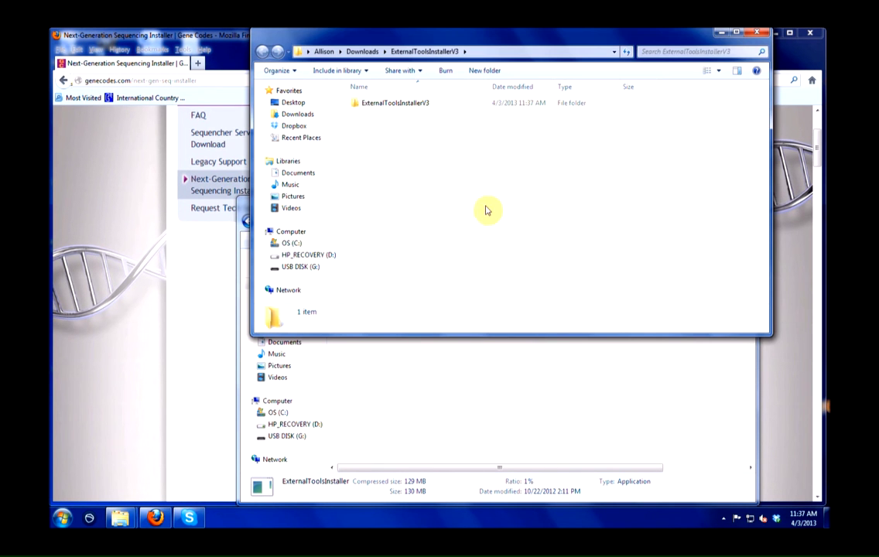
# - Launch ExternalToolsInstaller from the extracted ExternalToolsInstallerV3 folder
pyautogui.doubleClick(363, 107)
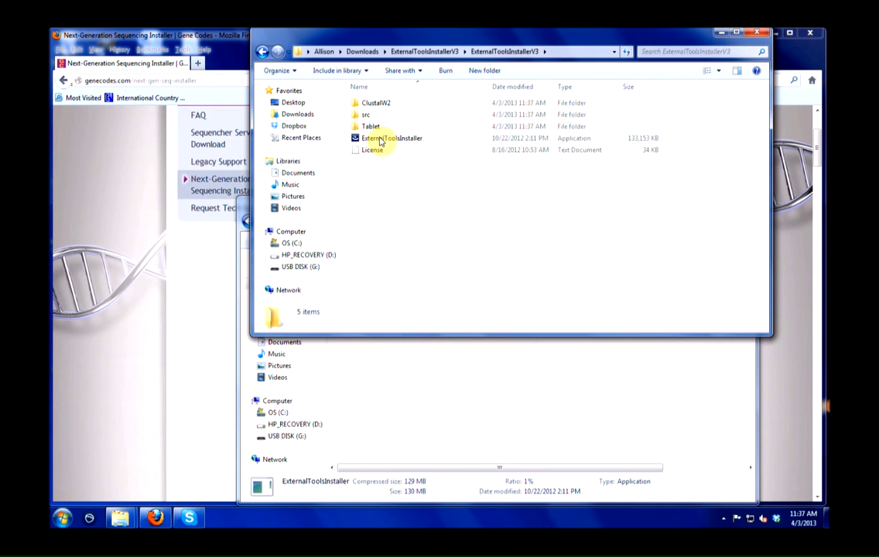
pyautogui.click(378, 138)
pyautogui.doubleClick(380, 138)
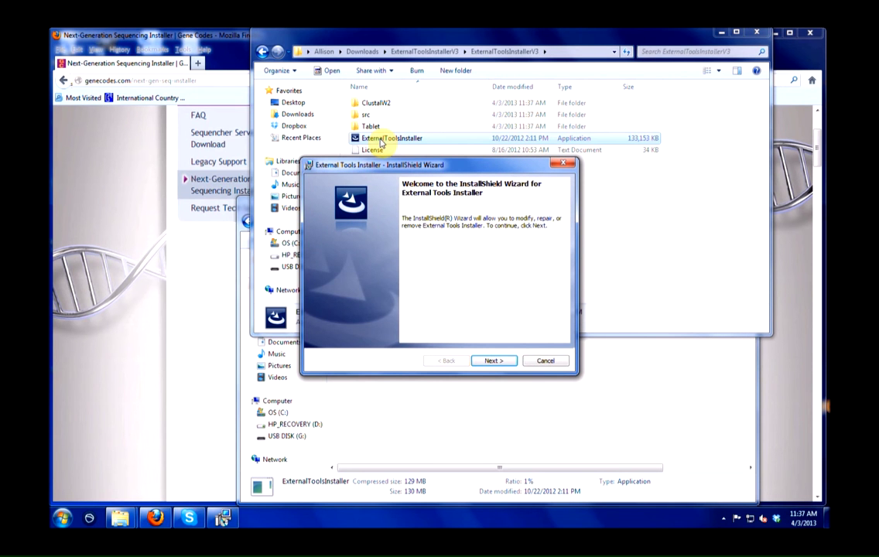
# - Install the external tools with the default maintenance and feature choices, then finish the wizard
pyautogui.click(495, 360)
pyautogui.click(493, 360)
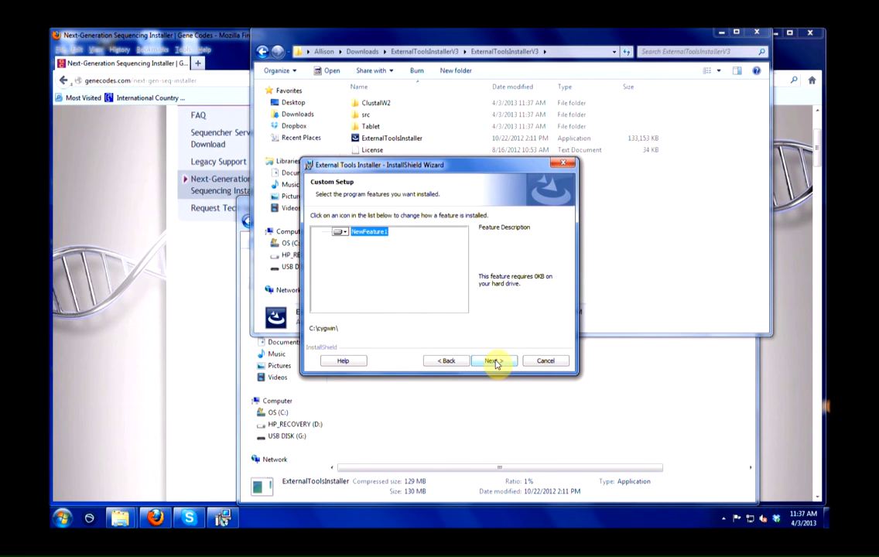
pyautogui.click(494, 361)
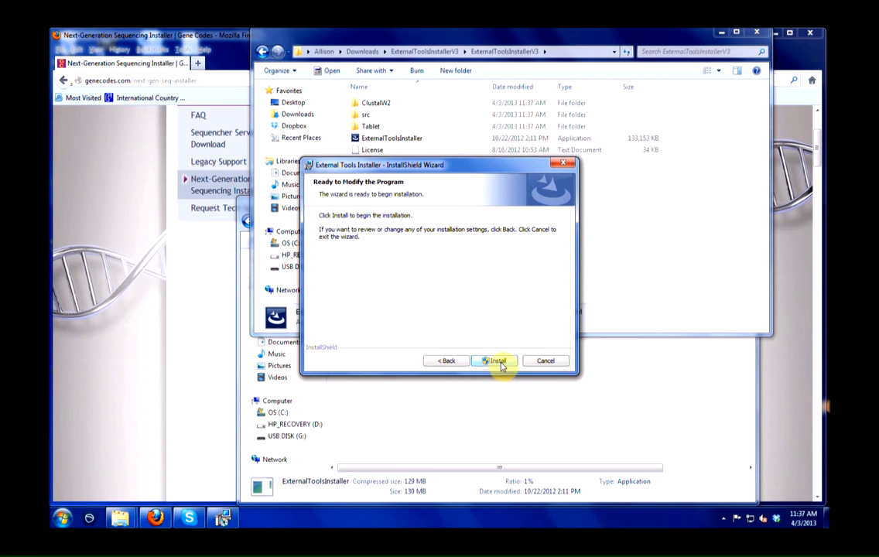
pyautogui.click(499, 364)
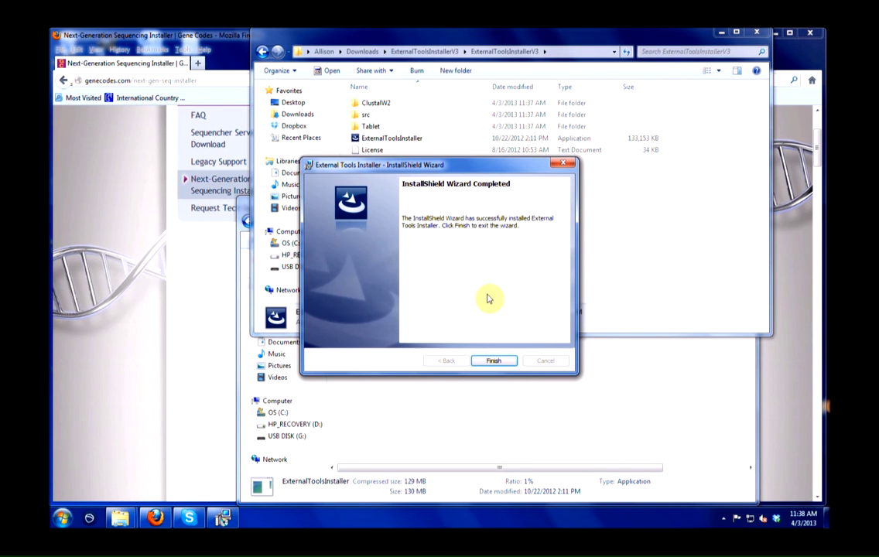
pyautogui.click(495, 361)
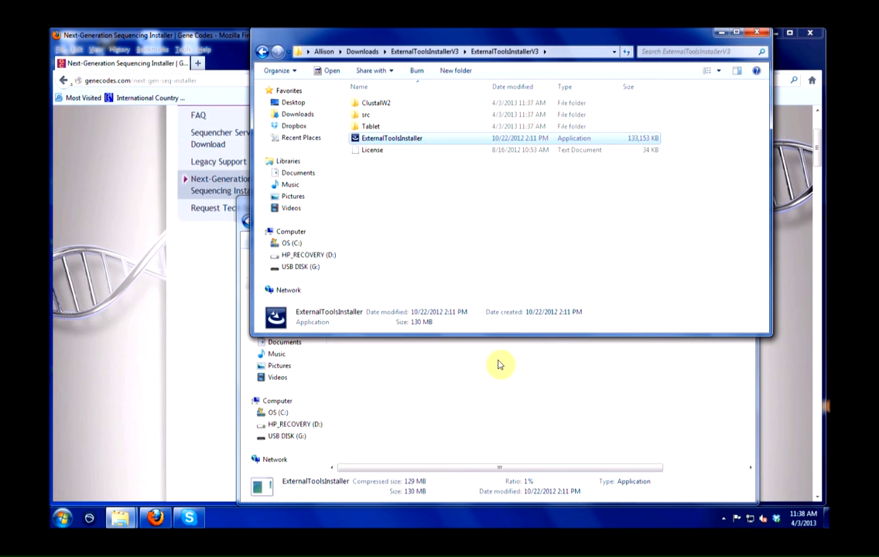
# - Run the 64-bit Tablet installer tablet_windows_x64_1_12_08_29 from the Tablet folder past the security warning
pyautogui.press('Down')
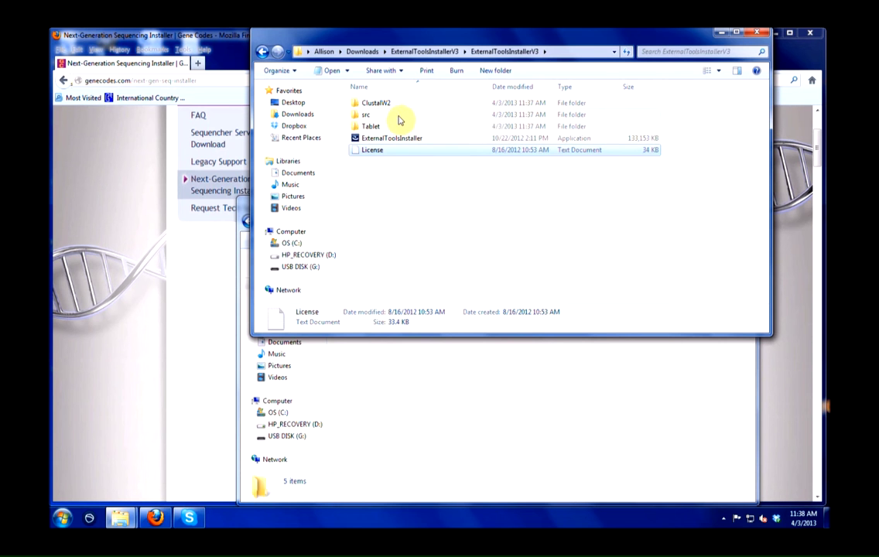
pyautogui.doubleClick(400, 128)
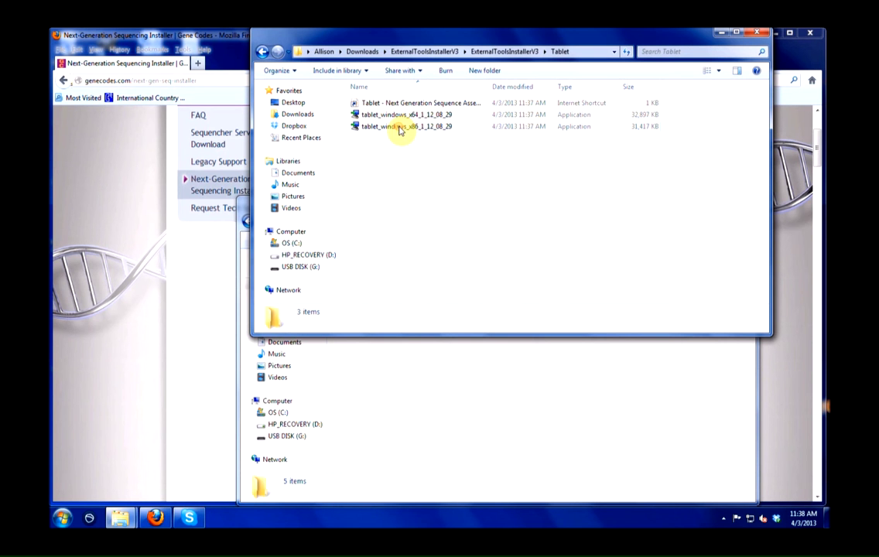
pyautogui.doubleClick(469, 116)
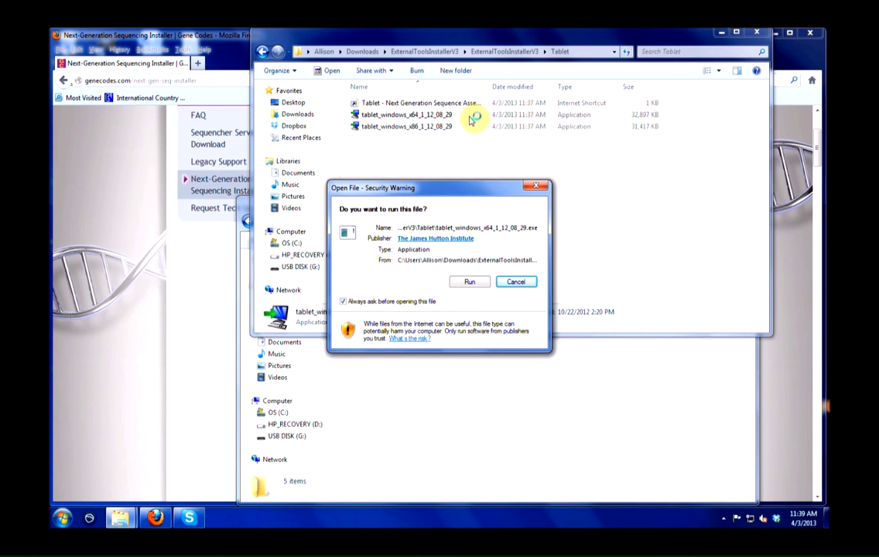
pyautogui.click(470, 282)
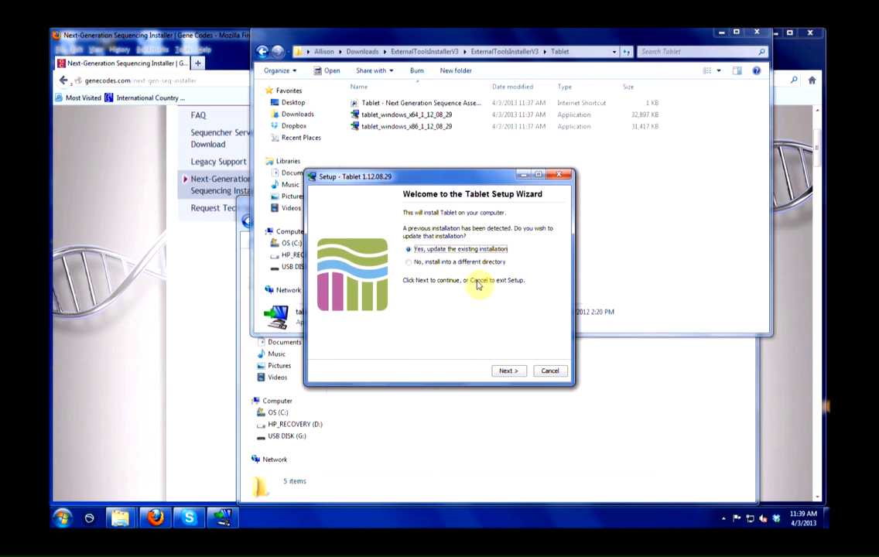
# - Update the existing Tablet 1.12.08.29 installation, accepting the license, and finish the wizard
pyautogui.click(508, 375)
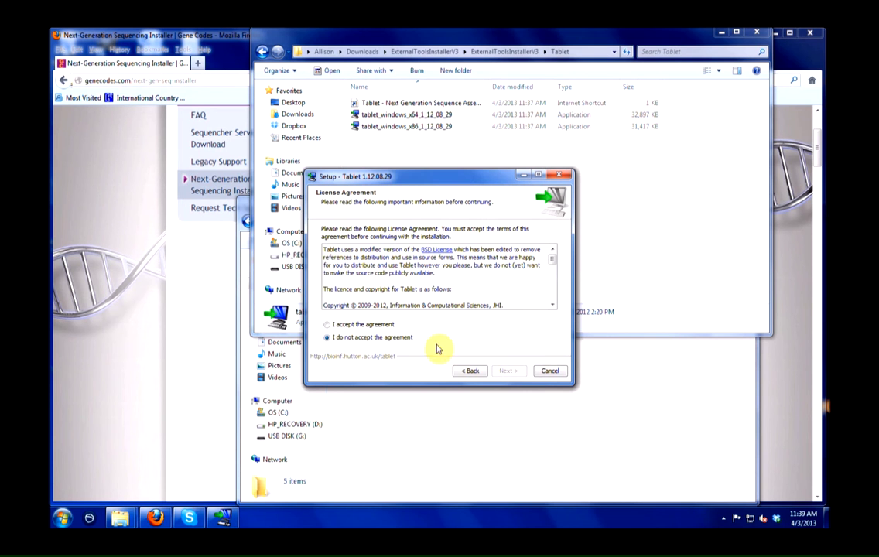
pyautogui.click(328, 325)
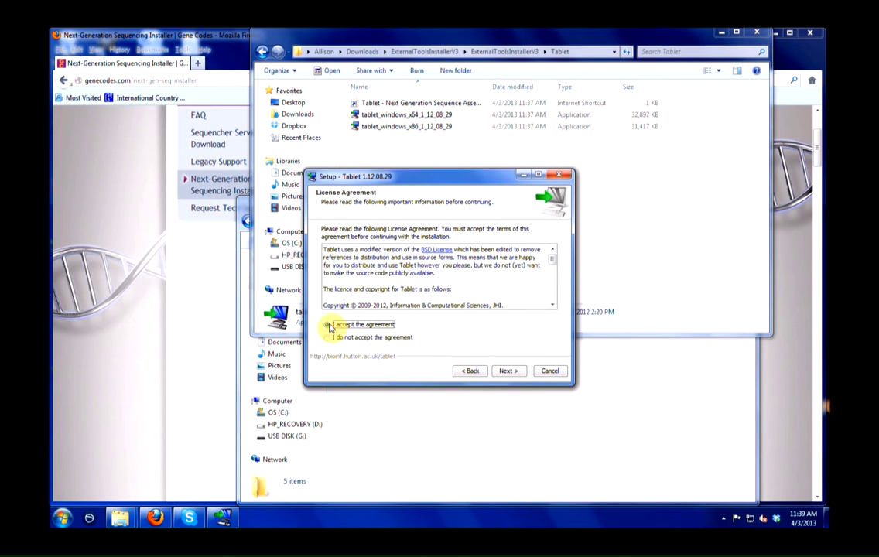
pyautogui.click(506, 371)
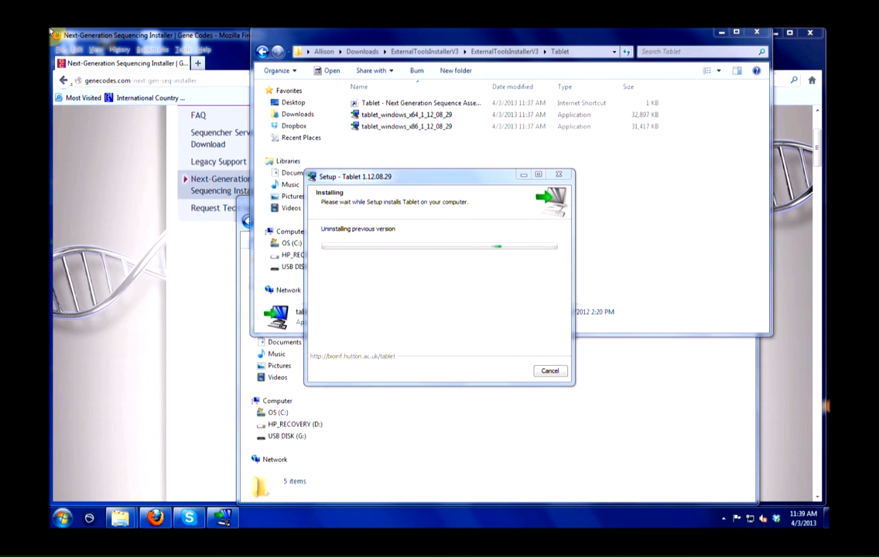
pyautogui.click(496, 285)
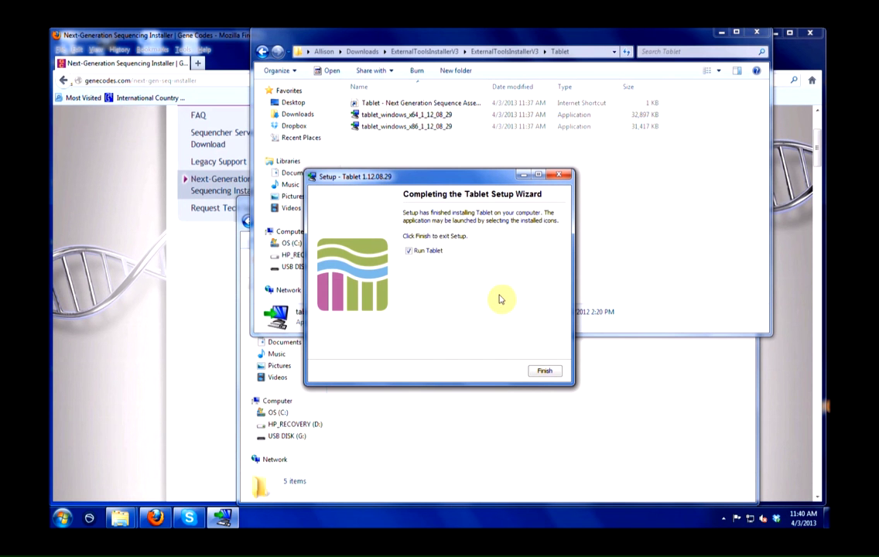
pyautogui.click(542, 370)
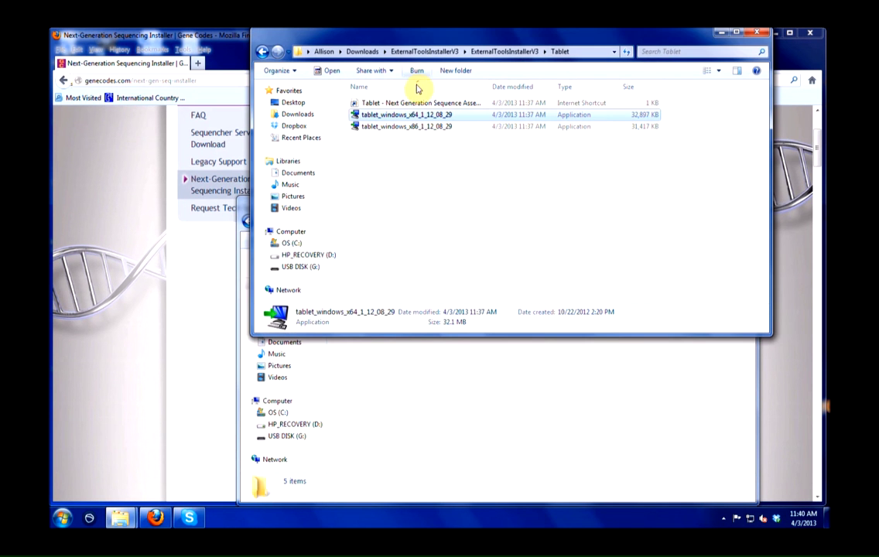
# - Launch the clustalw-2.1-win installer from the ClustalW2 folder, allowing the unverified installer to run
pyautogui.click(263, 51)
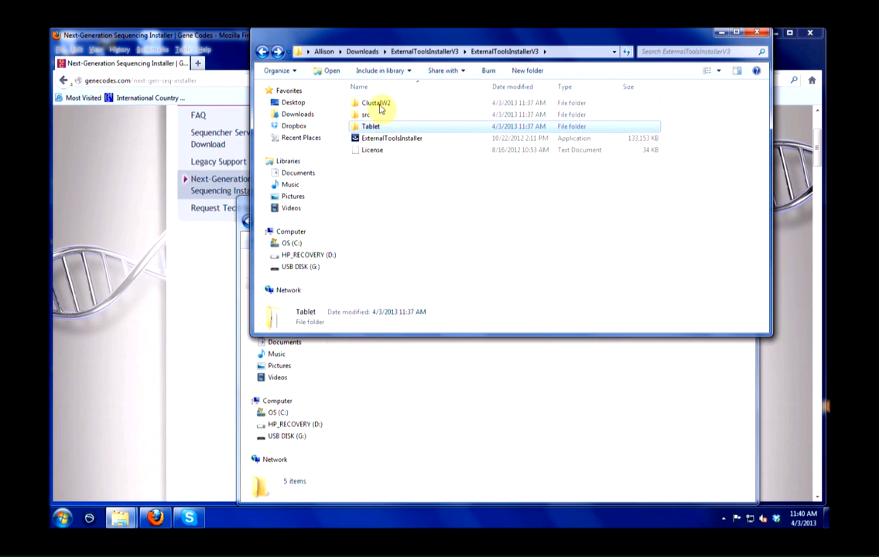
pyautogui.doubleClick(379, 106)
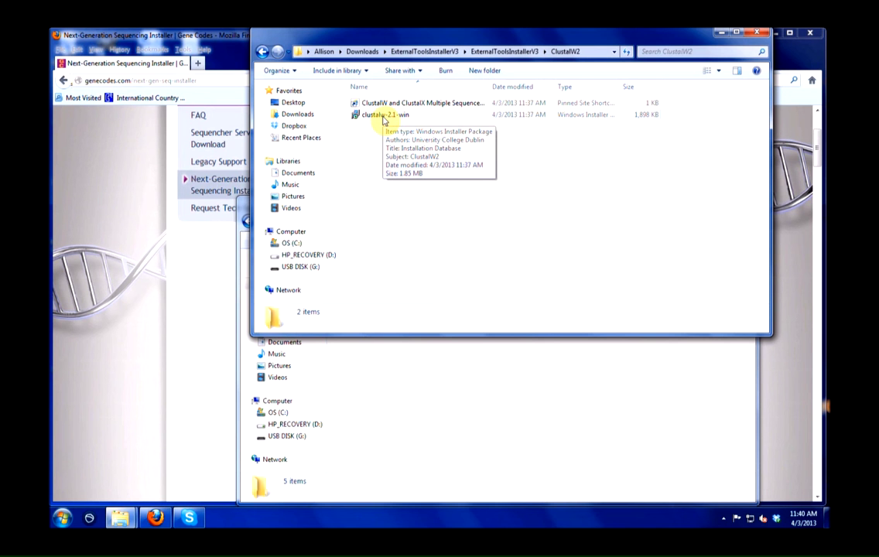
pyautogui.doubleClick(383, 117)
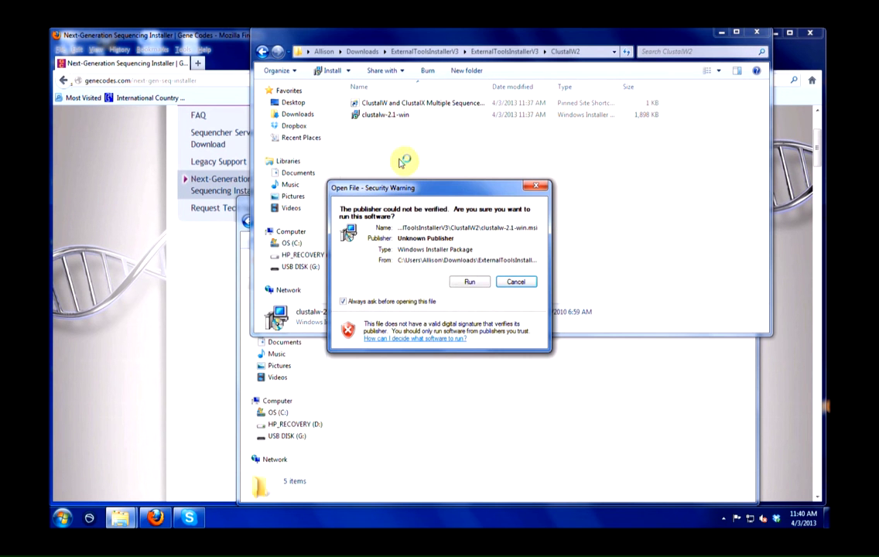
pyautogui.click(462, 283)
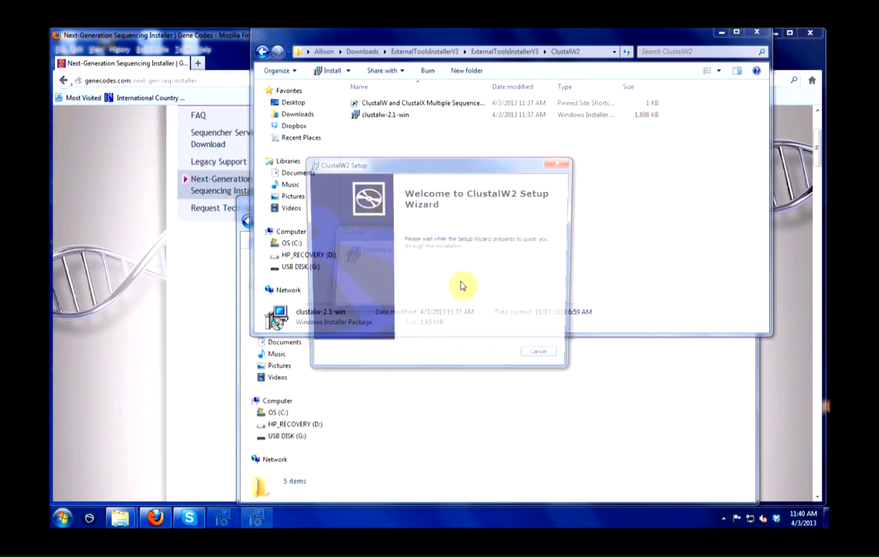
# - Modify the existing ClustalW2 installation with default features, finish setup, and close the ClustalW2 folder
pyautogui.click(494, 359)
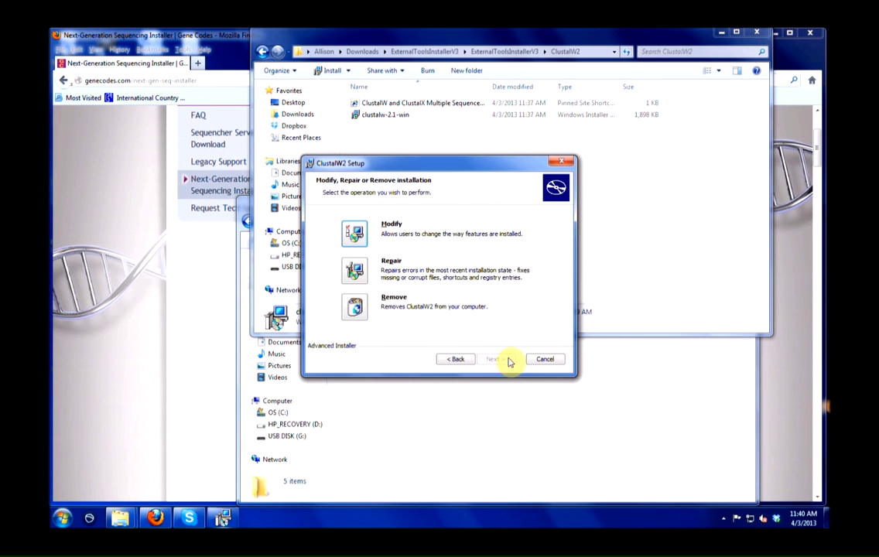
pyautogui.click(355, 232)
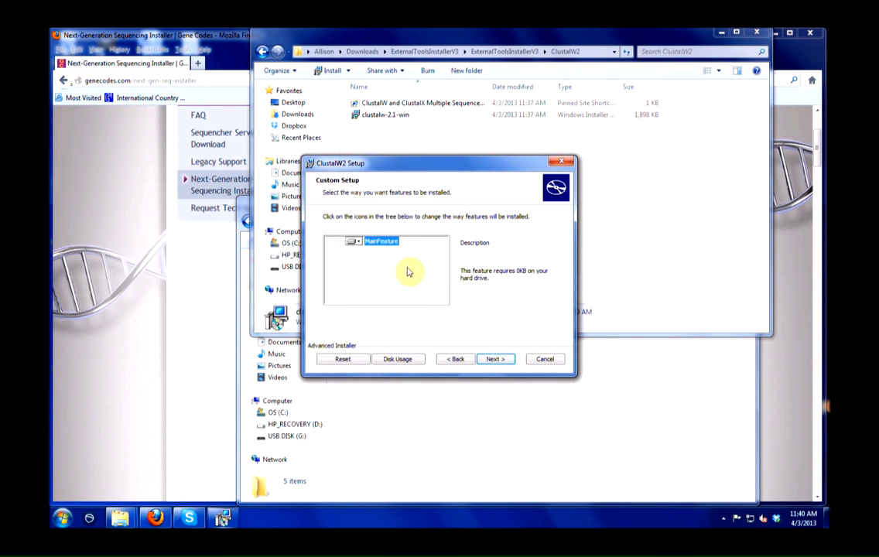
pyautogui.click(500, 360)
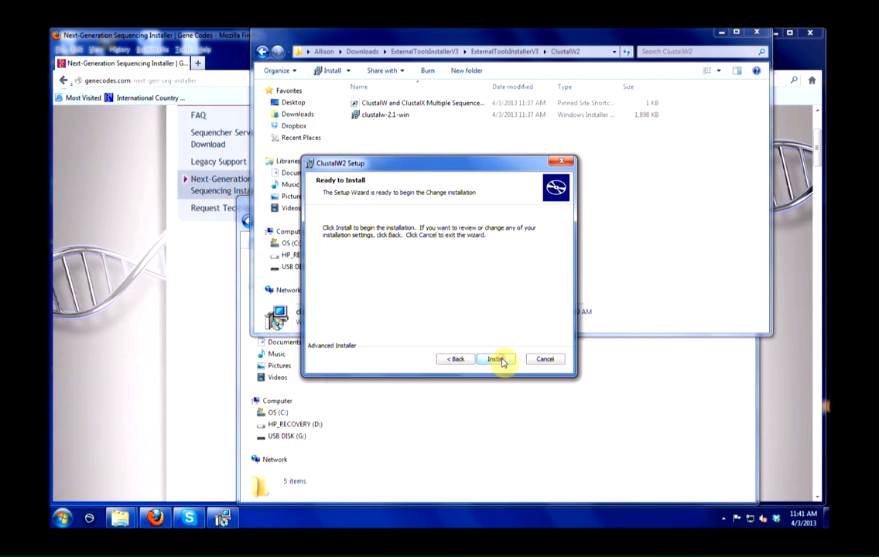
pyautogui.click(500, 360)
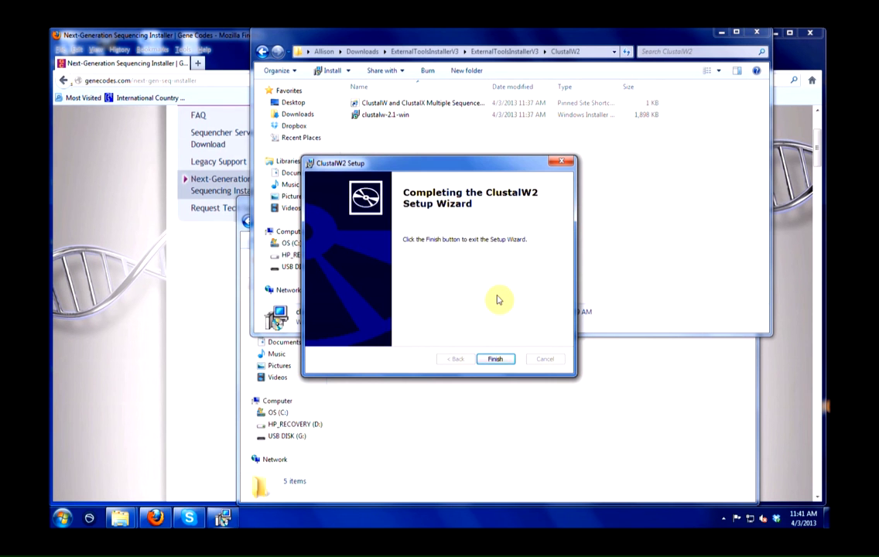
pyautogui.click(498, 359)
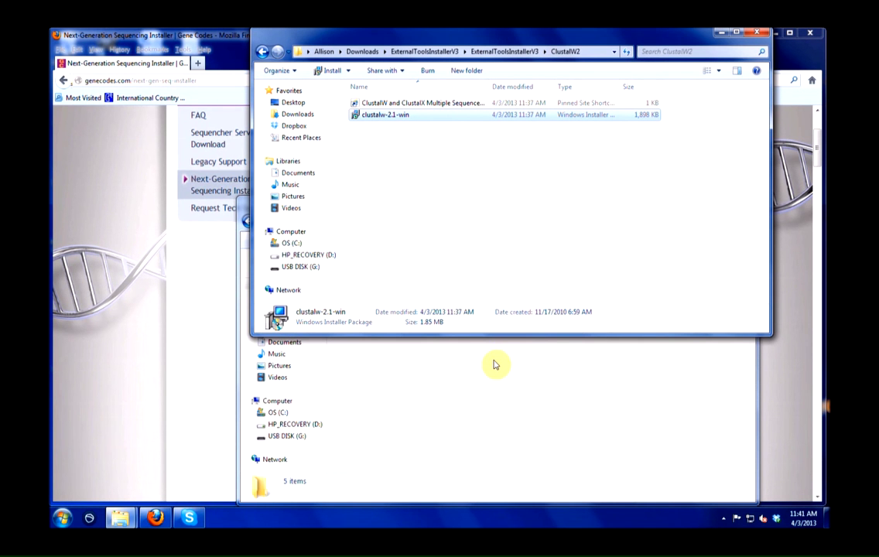
pyautogui.click(757, 32)
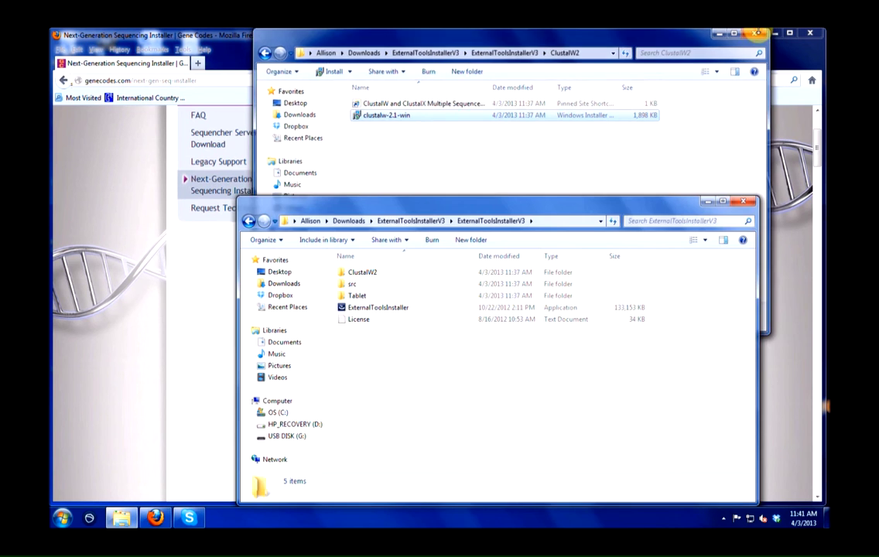
# - Close the ExternalToolsInstallerV3 window and scroll through the page's Windows, Tablet and Clustal sections
pyautogui.click(742, 202)
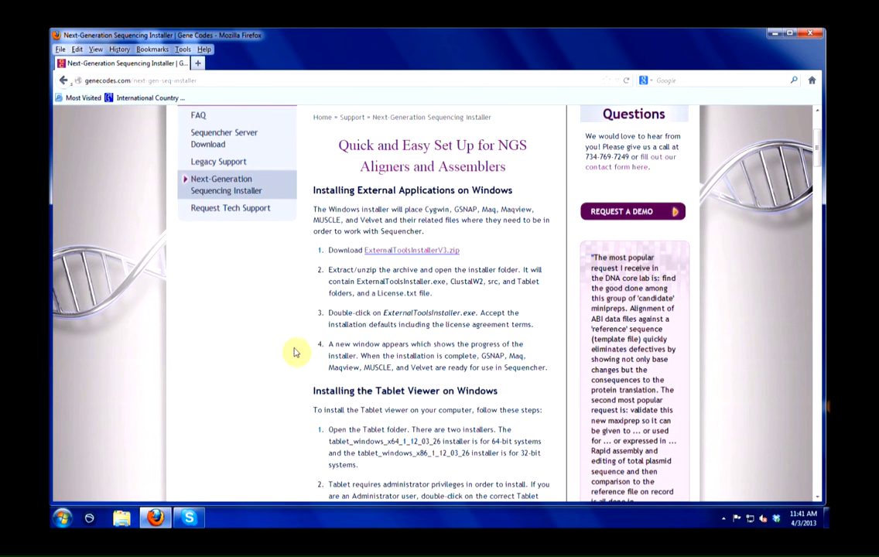
pyautogui.scroll(-5, 294, 353)
pyautogui.scroll(-6, 296, 353)
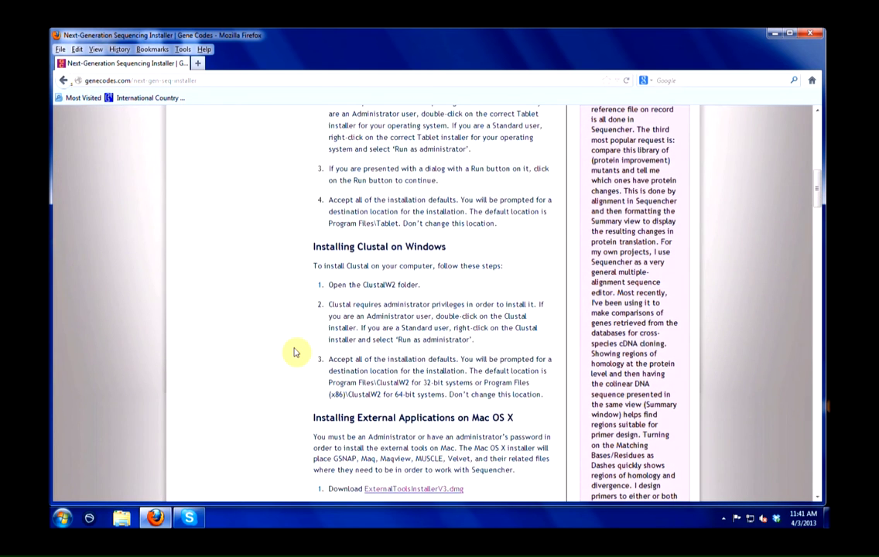
pyautogui.scroll(12, 294, 353)
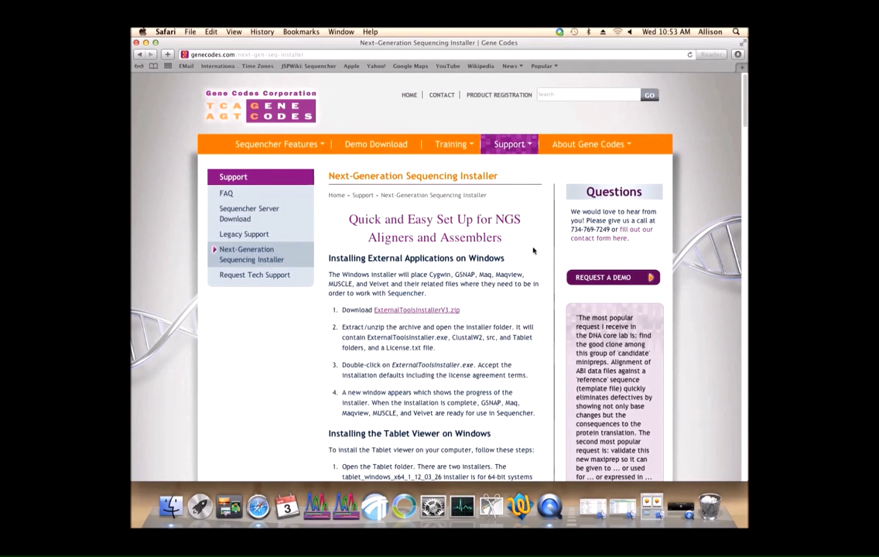
# - Scroll down to the Installing External Applications on Mac OS X section
pyautogui.scroll(-2, 533, 250)
pyautogui.scroll(-15, 533, 250)
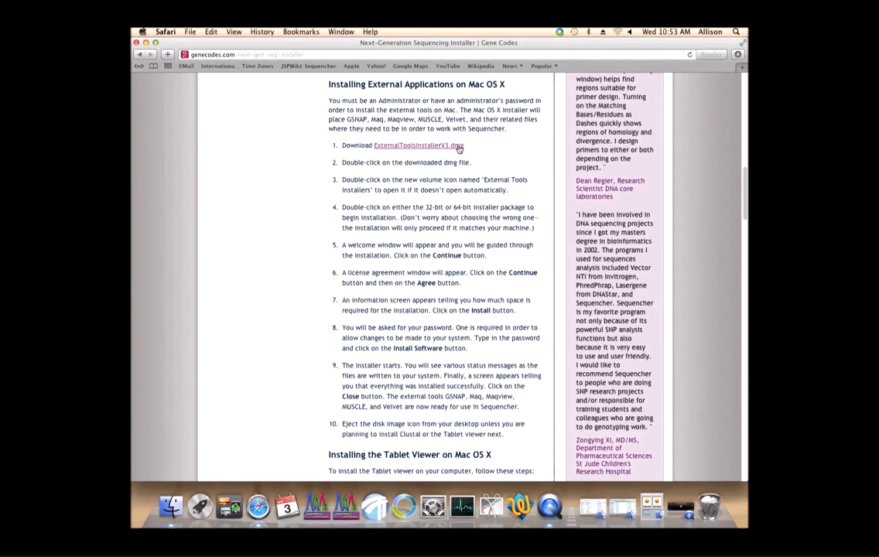
# - Mount ExternalToolsInstallerV3.dmg from Safari's downloads and minimize Safari to the Dock
pyautogui.click(738, 55)
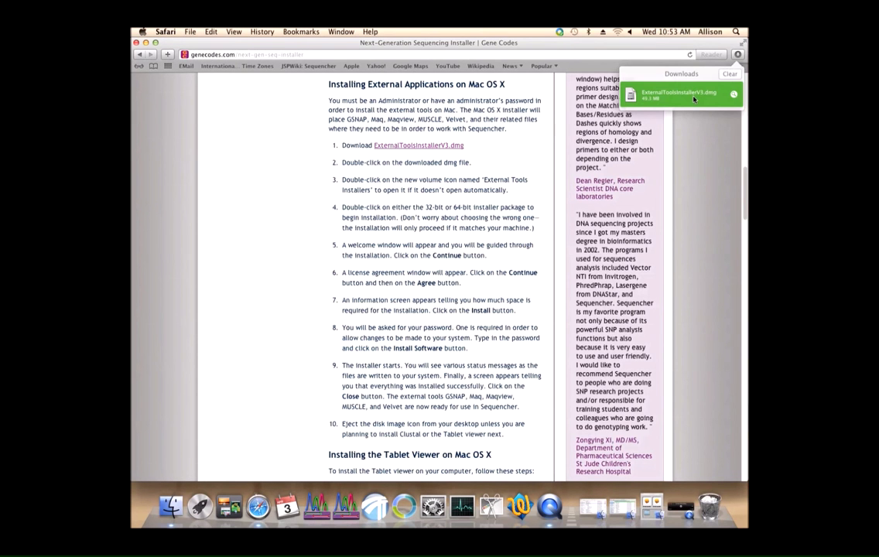
pyautogui.doubleClick(694, 99)
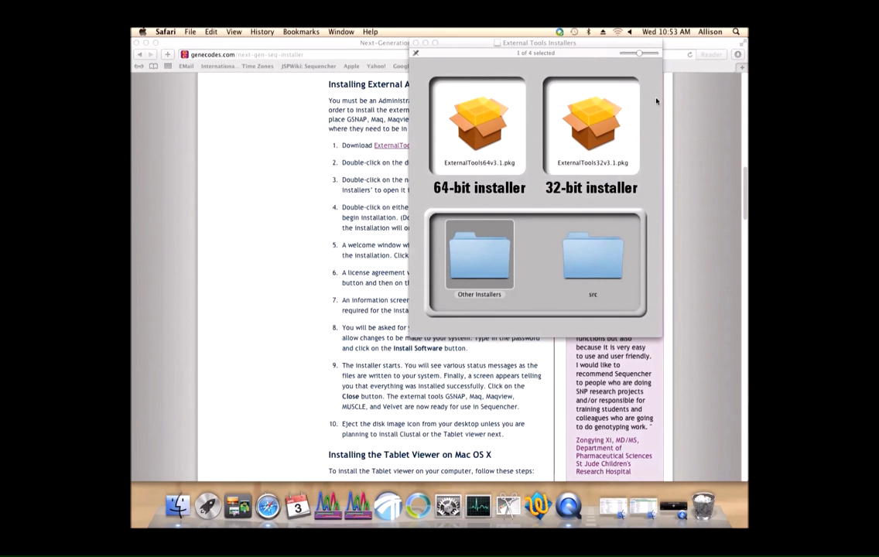
pyautogui.click(647, 100)
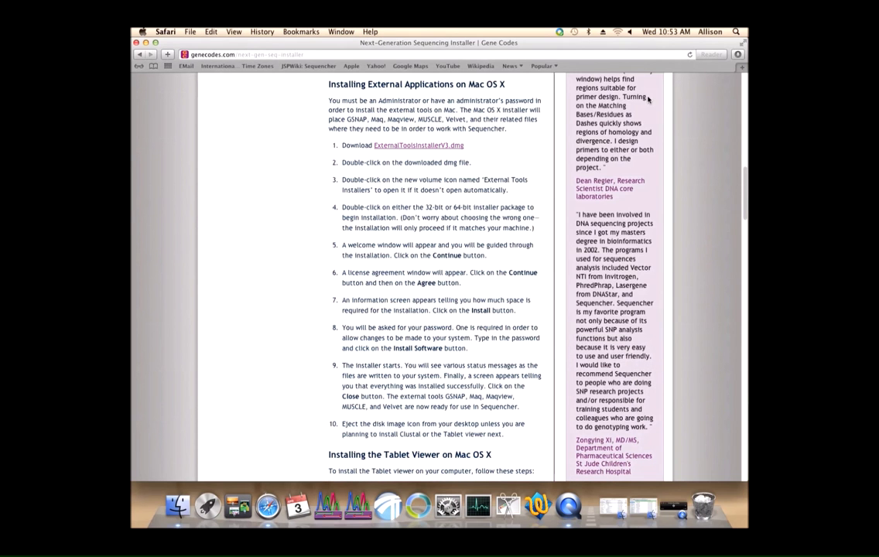
pyautogui.click(147, 43)
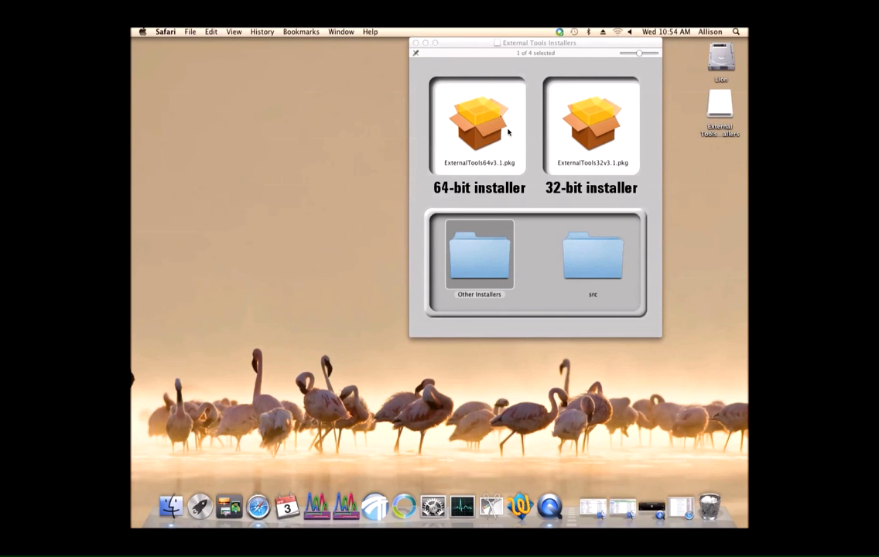
# - Install ExternalTools64v3.1.pkg, agreeing to the license, and close the Installer after success
pyautogui.doubleClick(484, 124)
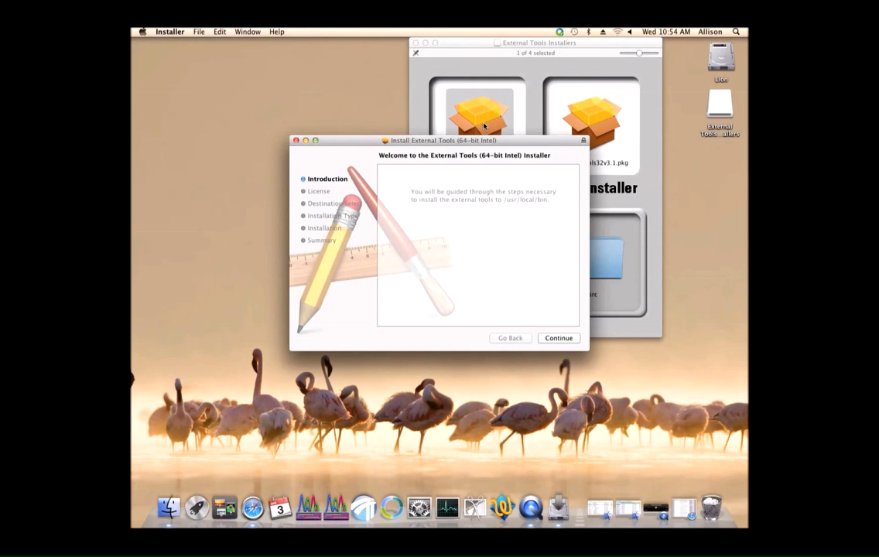
pyautogui.click(555, 338)
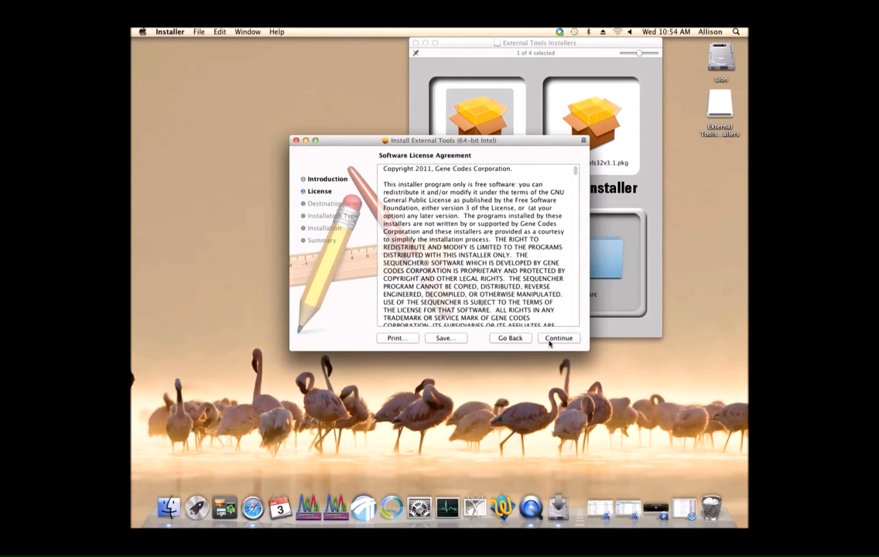
pyautogui.click(549, 340)
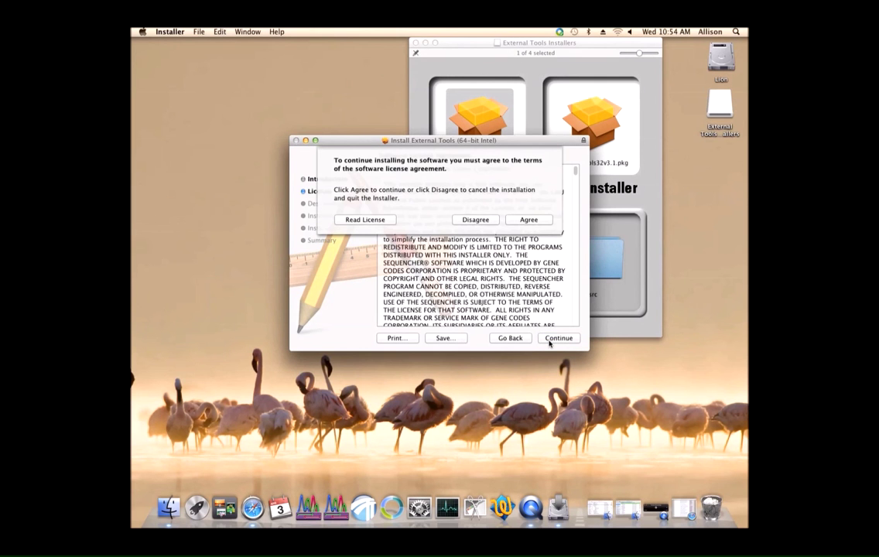
pyautogui.click(532, 220)
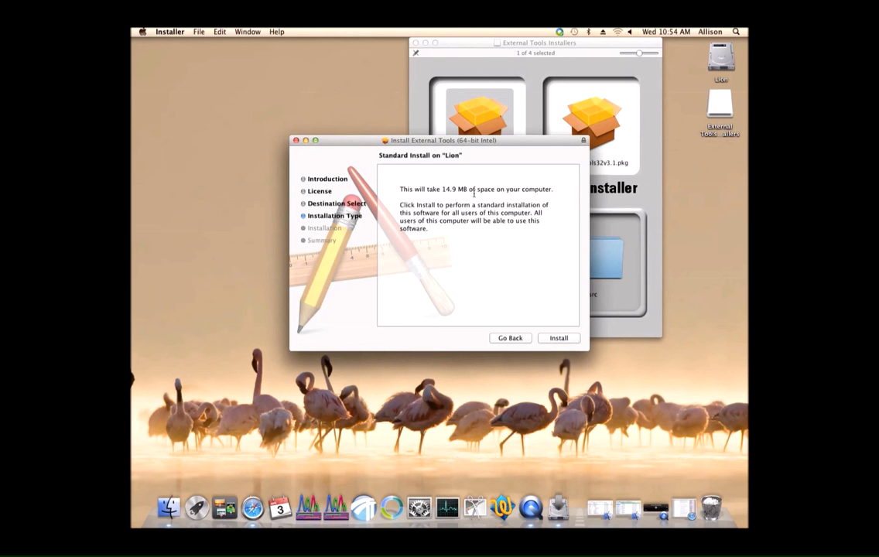
pyautogui.click(549, 339)
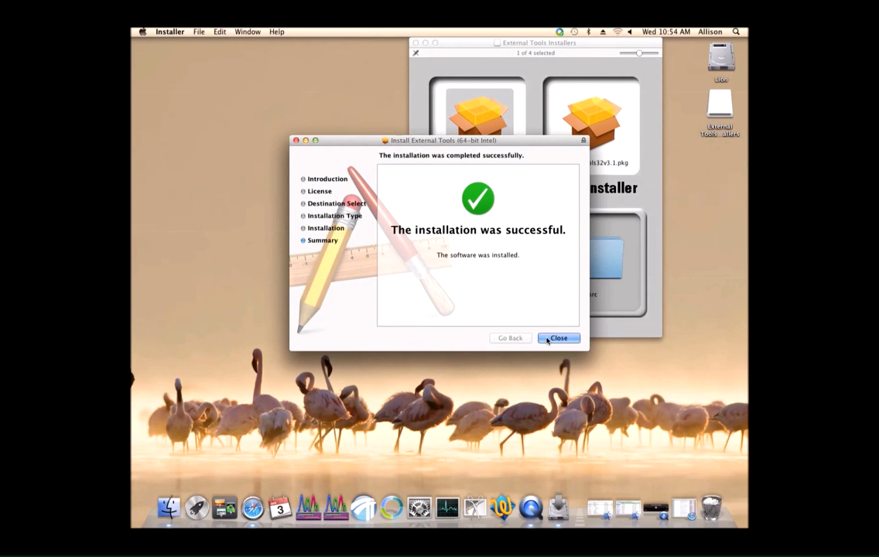
pyautogui.click(558, 338)
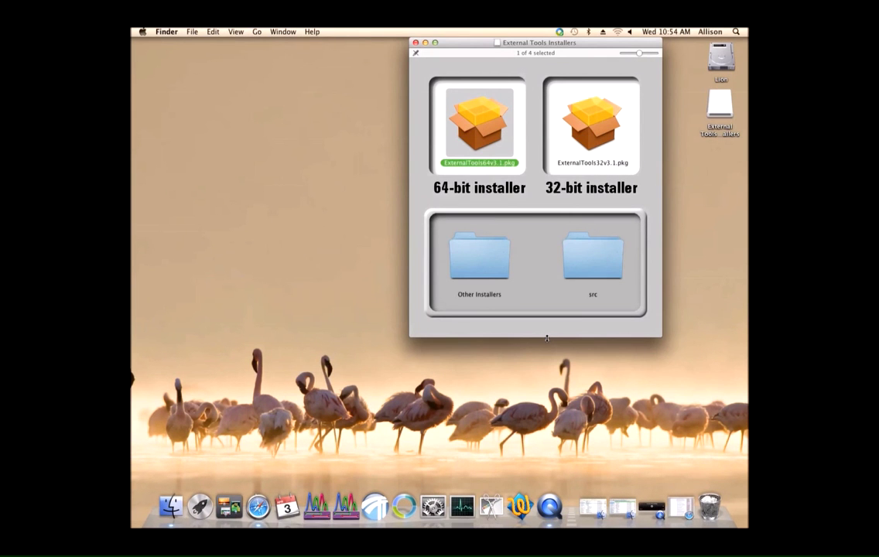
# - Mount tablet.dmg from Other Installers to reveal Tablet Installer.app, then bring up System Preferences
pyautogui.doubleClick(477, 260)
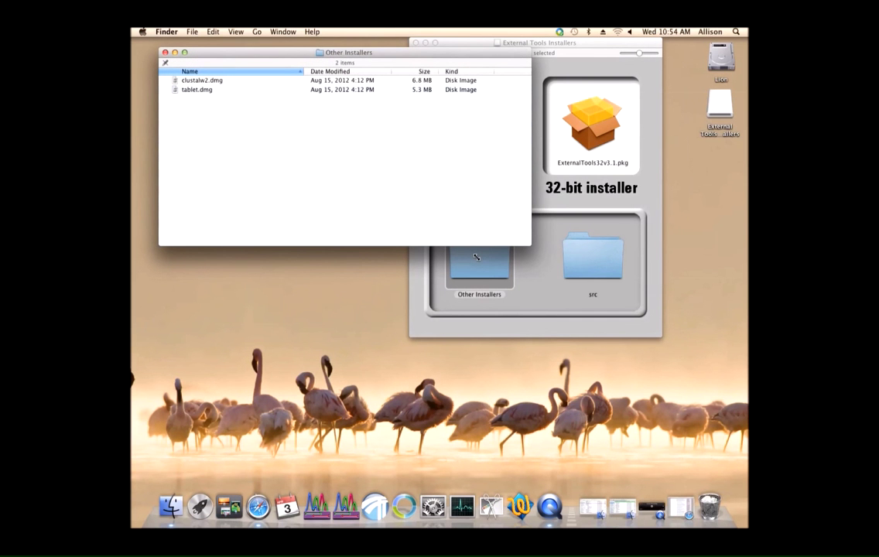
pyautogui.click(263, 93)
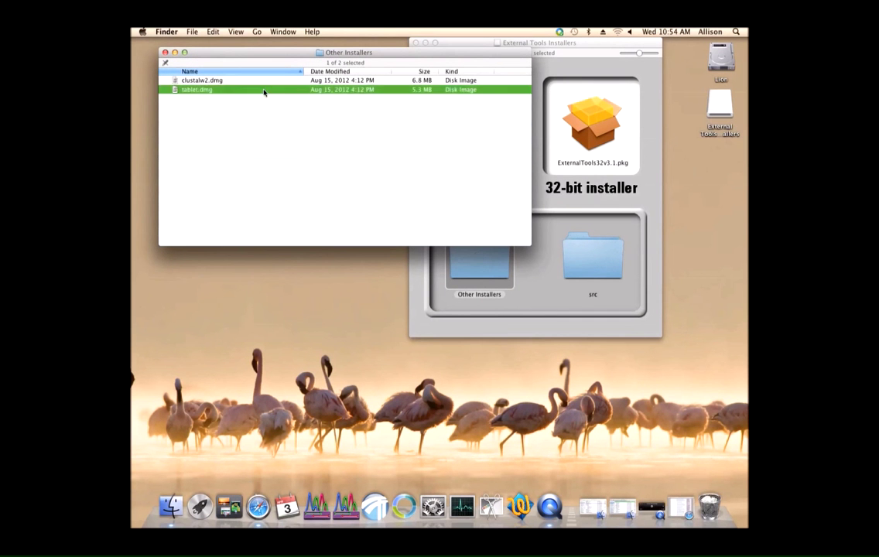
pyautogui.doubleClick(264, 92)
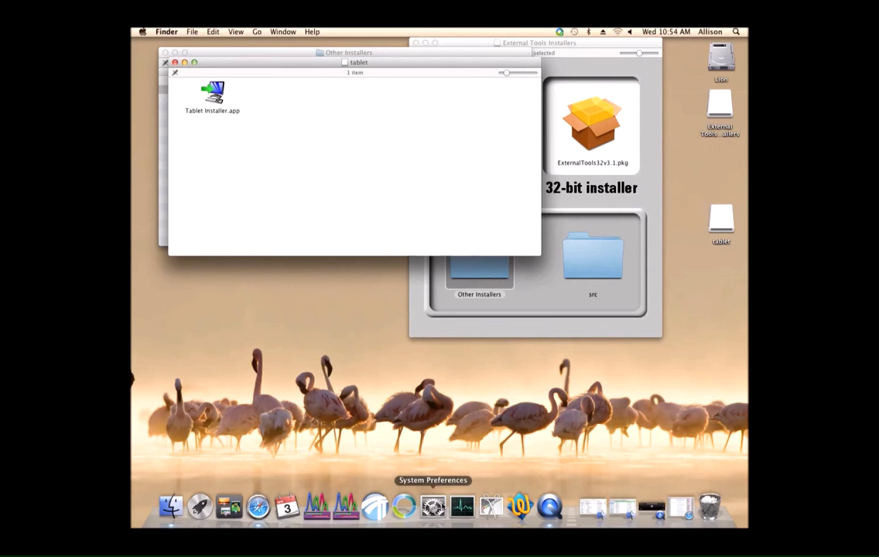
pyautogui.click(433, 507)
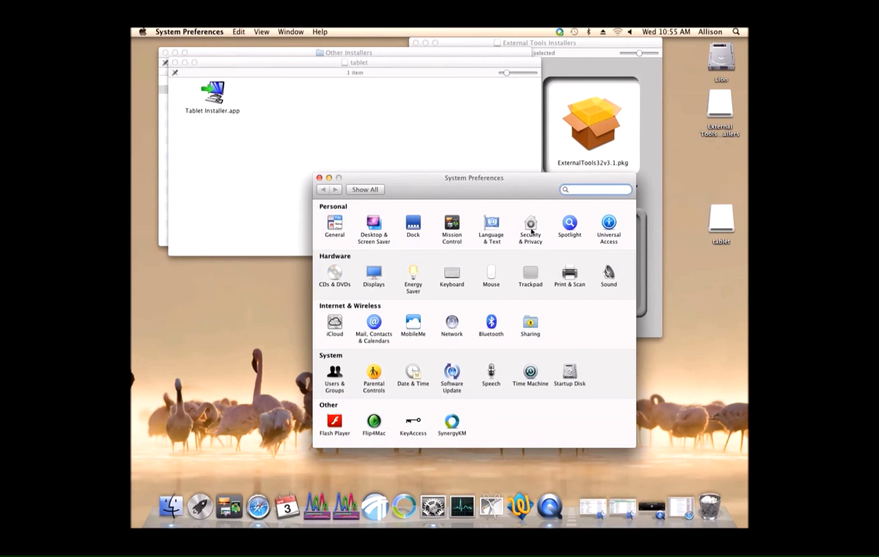
# - Unlock Security & Privacy, confirm apps are allowed from Anywhere, and relock it
pyautogui.click(531, 226)
pyautogui.click(327, 414)
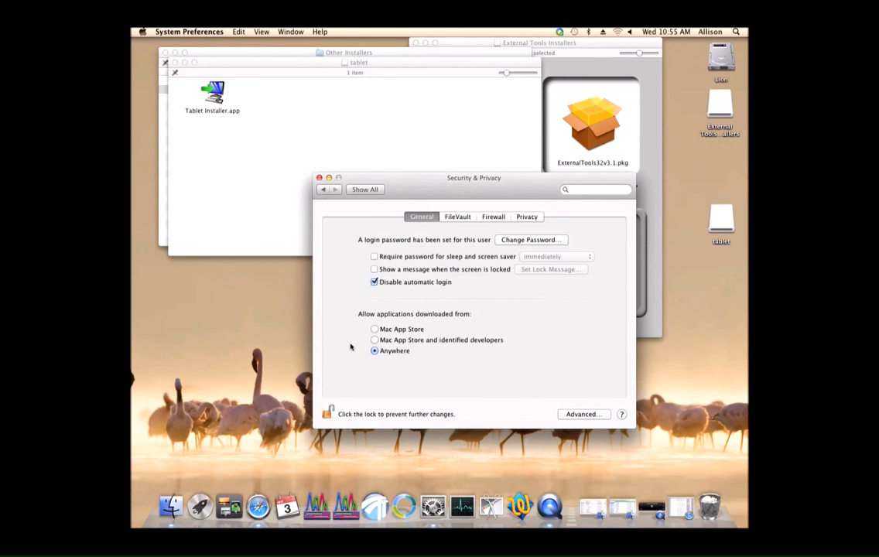
pyautogui.click(326, 413)
# - Run Tablet Installer, accept the licence, and install Tablet 1.12.03.26 into /Applications
pyautogui.click(319, 177)
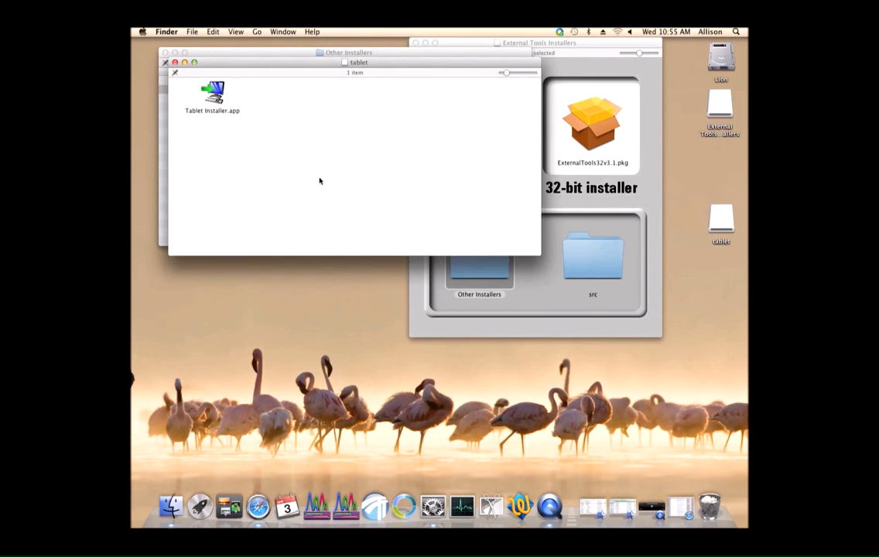
pyautogui.click(213, 95)
pyautogui.doubleClick(218, 98)
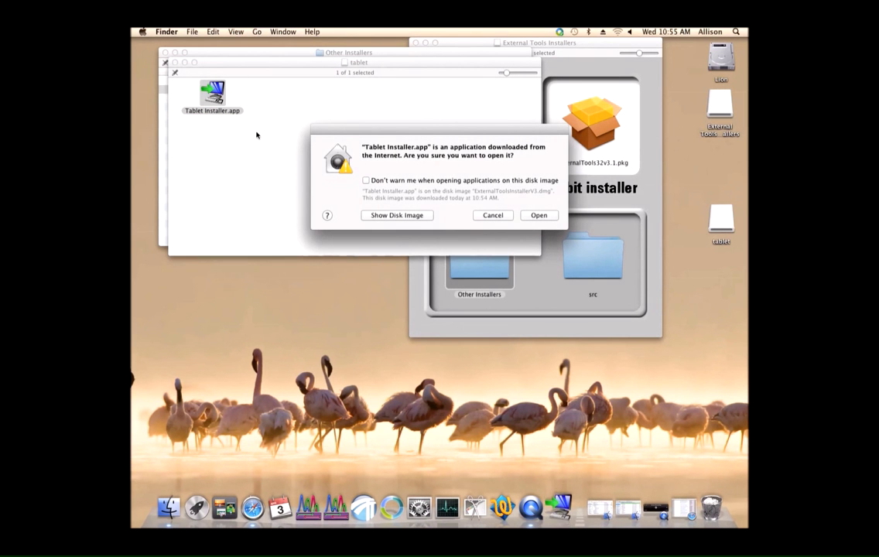
pyautogui.click(523, 216)
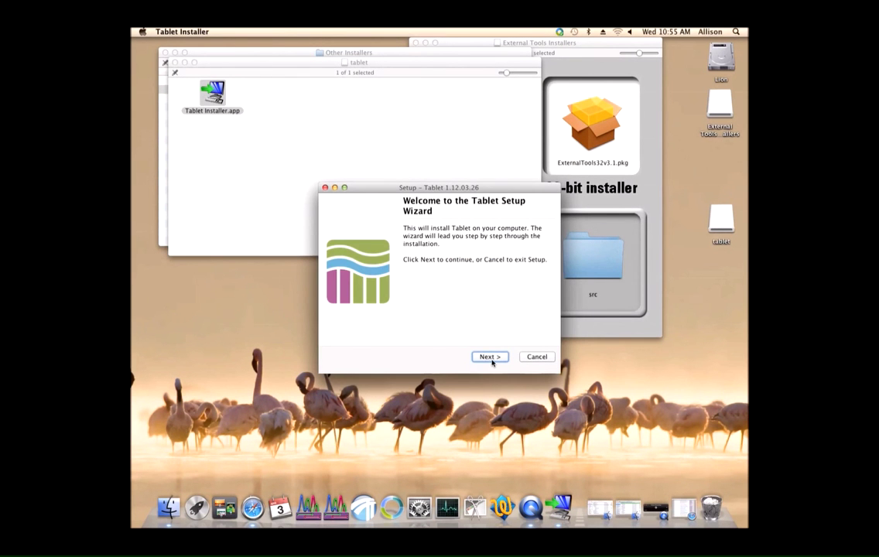
pyautogui.click(490, 356)
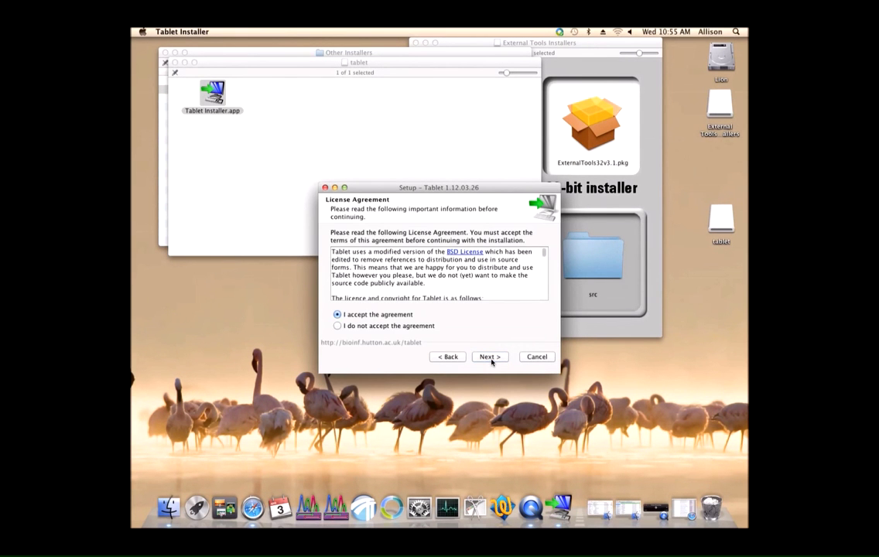
pyautogui.click(491, 359)
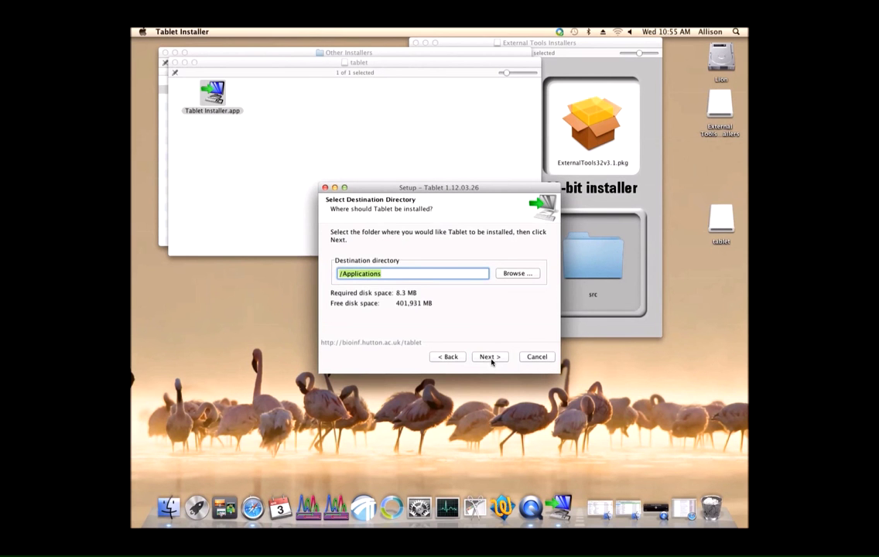
pyautogui.click(490, 359)
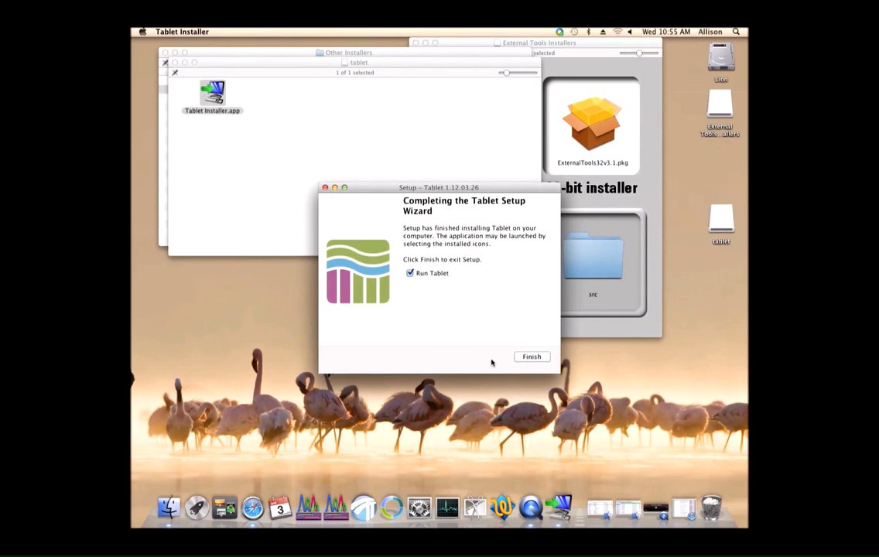
pyautogui.click(532, 357)
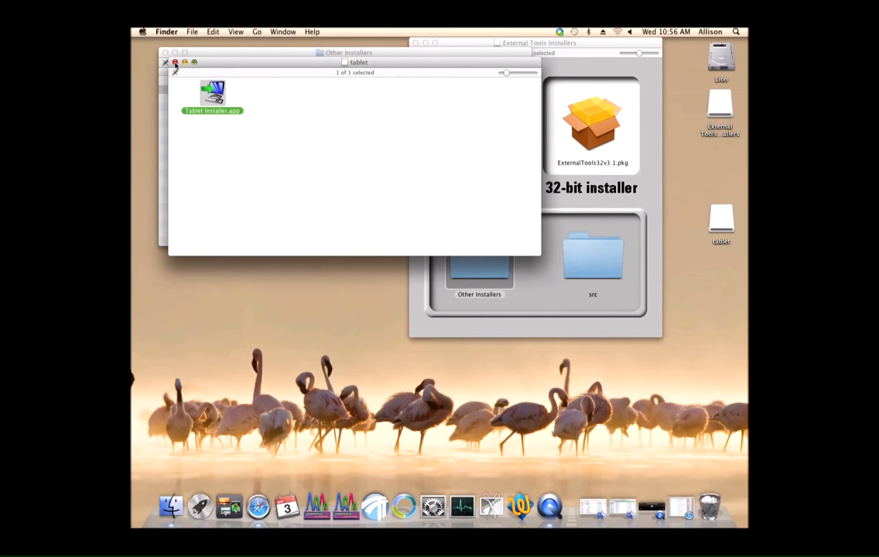
# - Close the tablet window and mount the clustalw2.dmg disk image
pyautogui.click(175, 63)
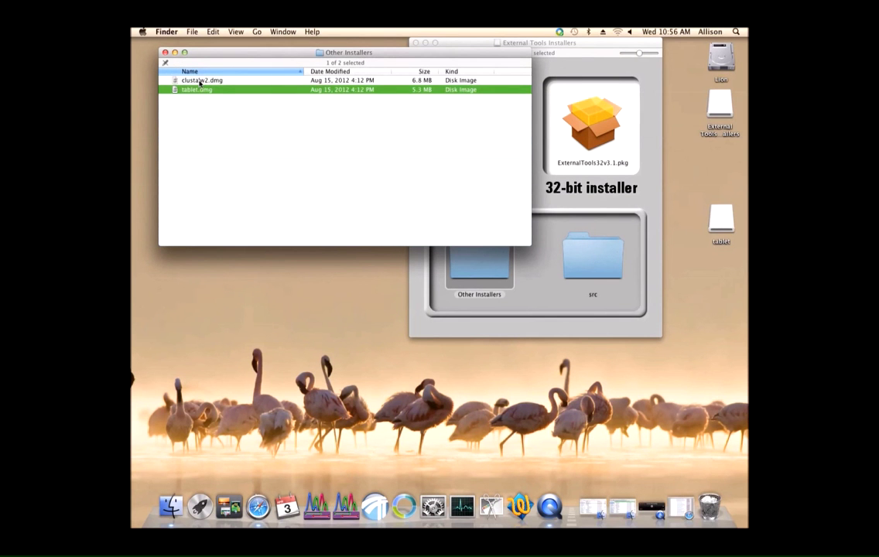
pyautogui.click(200, 81)
pyautogui.doubleClick(200, 81)
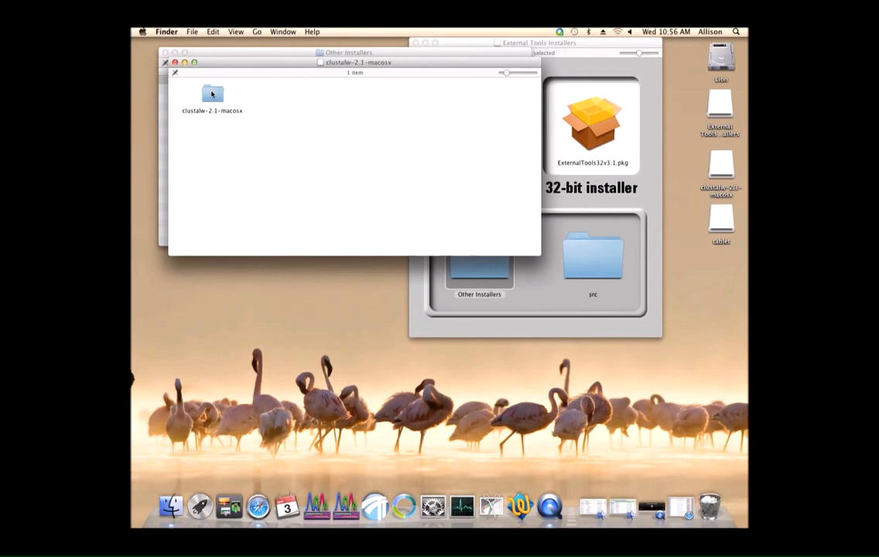
# - Copy clustalw2 from clustalw-2.1-macosx into Applications and launch the copy
pyautogui.doubleClick(212, 93)
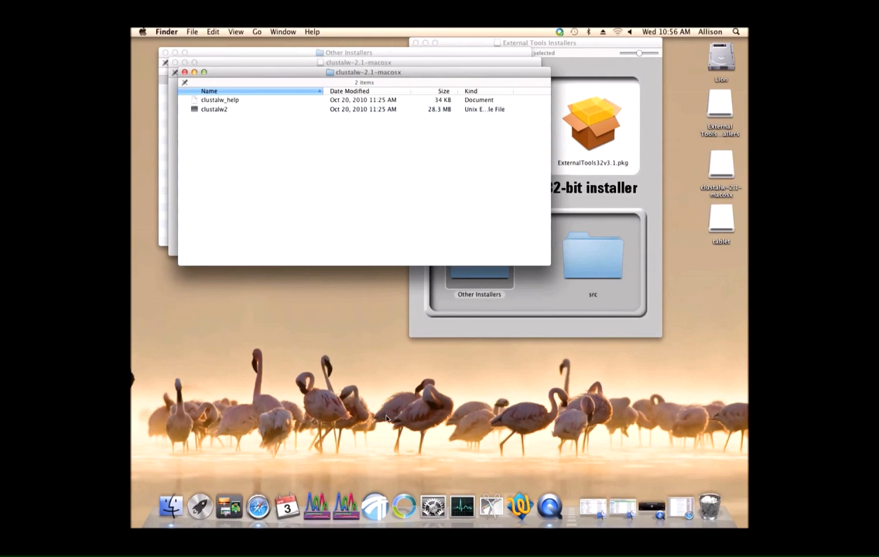
pyautogui.click(592, 507)
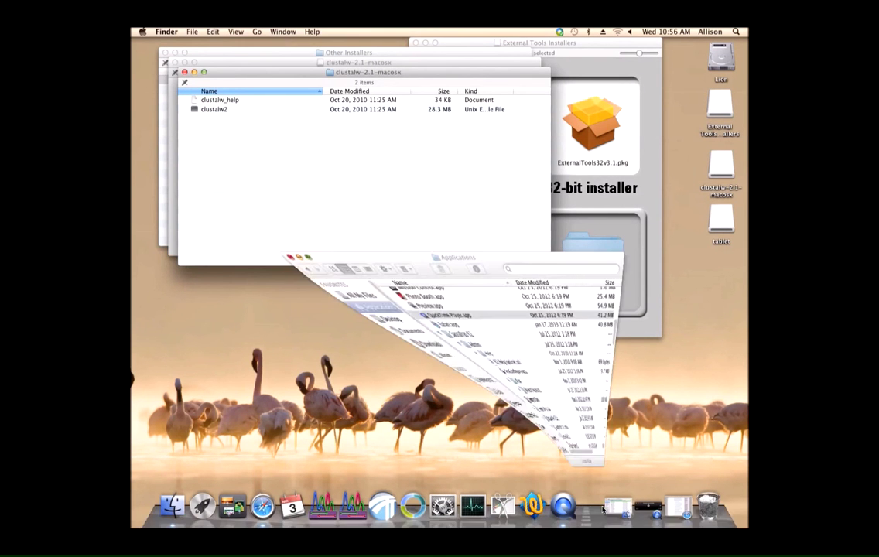
pyautogui.moveTo(242, 111); pyautogui.dragTo(444, 302)
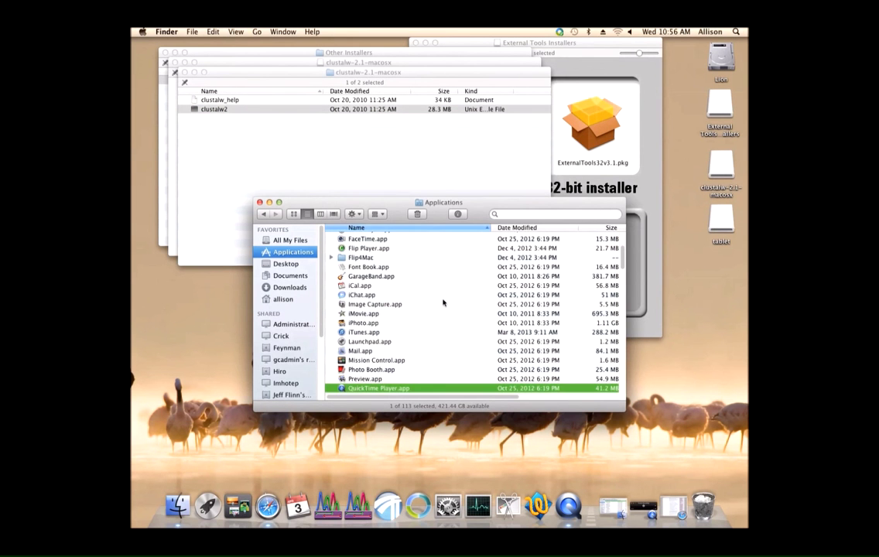
pyautogui.scroll(3, 443, 301)
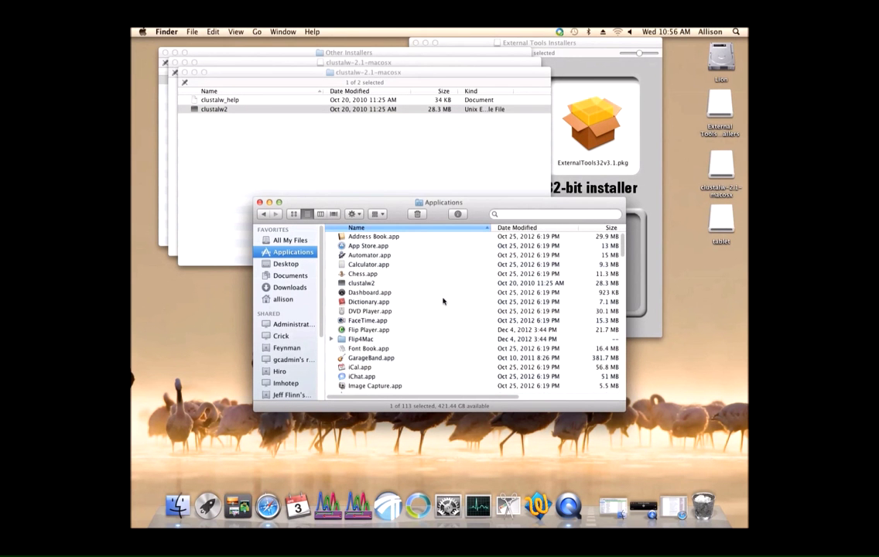
pyautogui.doubleClick(369, 284)
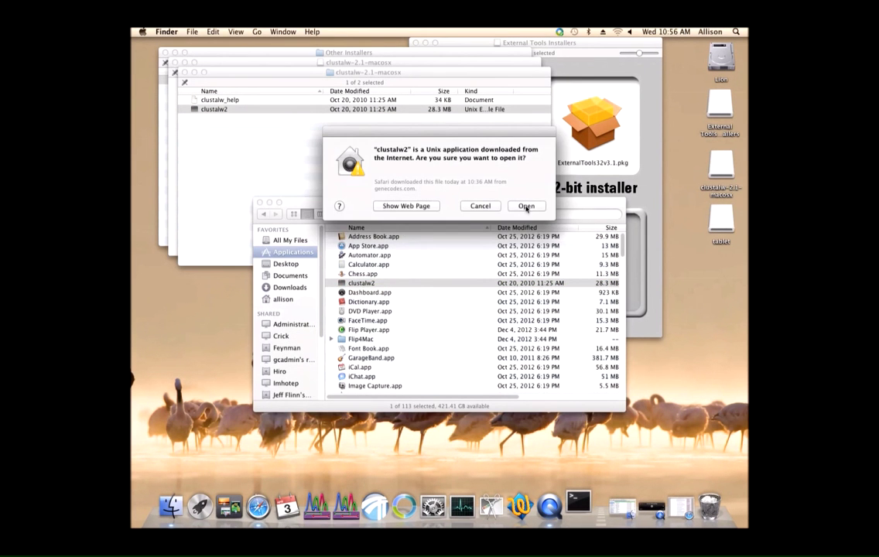
# - Allow clustalw2 to run, then end its Terminal session and close the Terminal windows
pyautogui.click(526, 209)
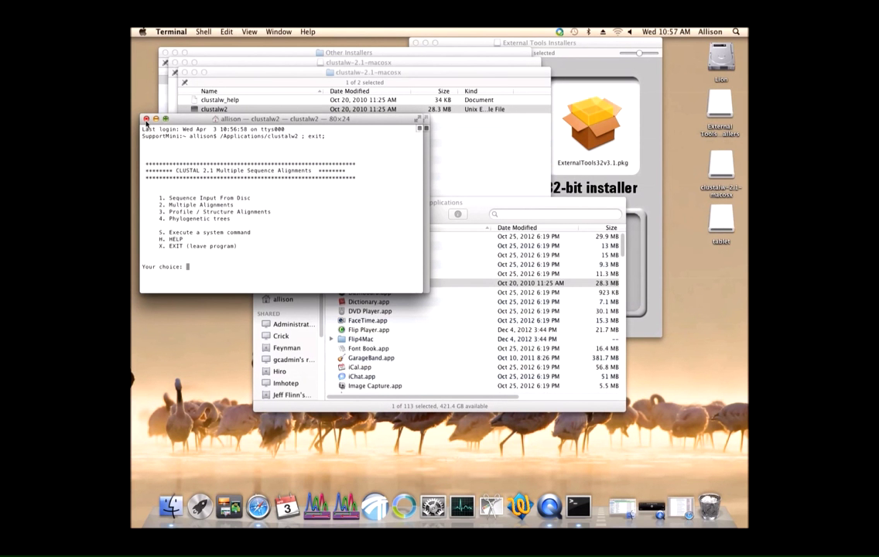
pyautogui.click(146, 119)
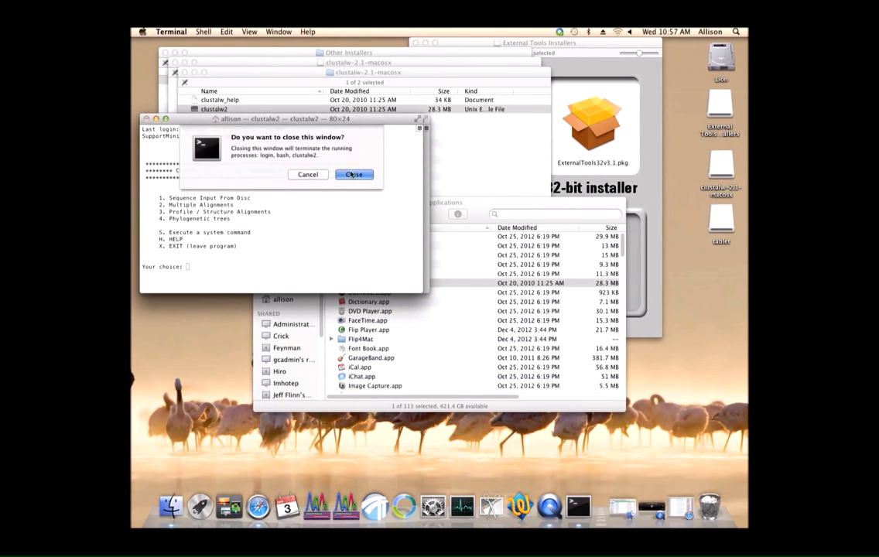
pyautogui.click(352, 173)
pyautogui.click(146, 119)
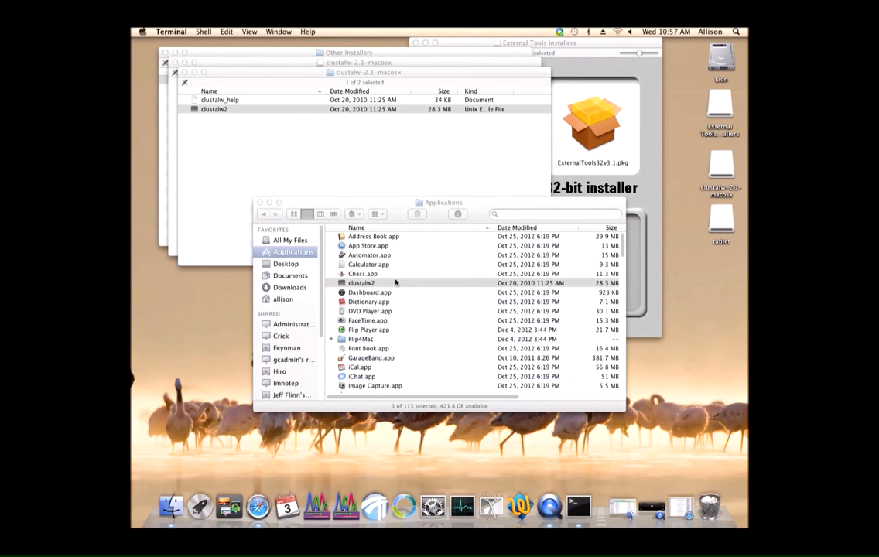
# - Confirm Tablet.app is in Applications, then close all Finder windows except External Tools Installers
pyautogui.scroll(-15, 418, 284)
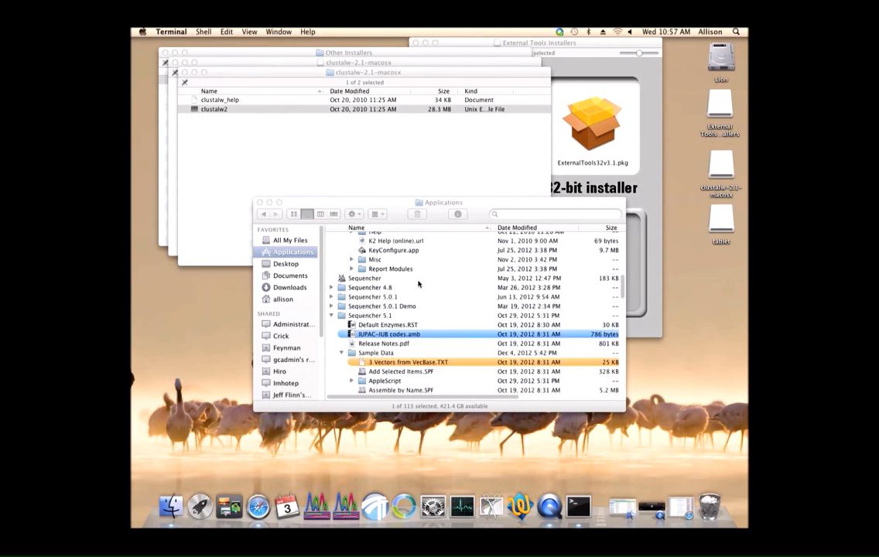
pyautogui.scroll(-5, 417, 284)
pyautogui.scroll(-10, 418, 284)
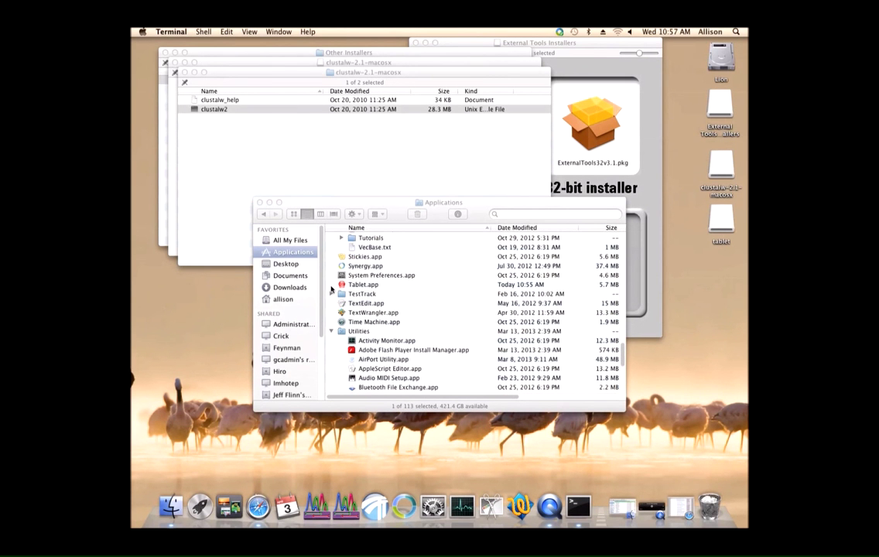
pyautogui.click(184, 72)
pyautogui.click(167, 62)
pyautogui.click(164, 52)
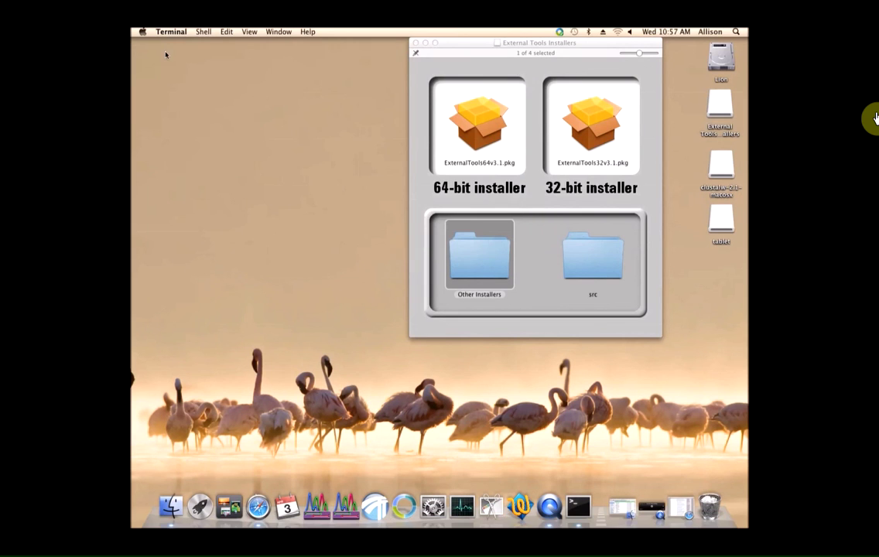